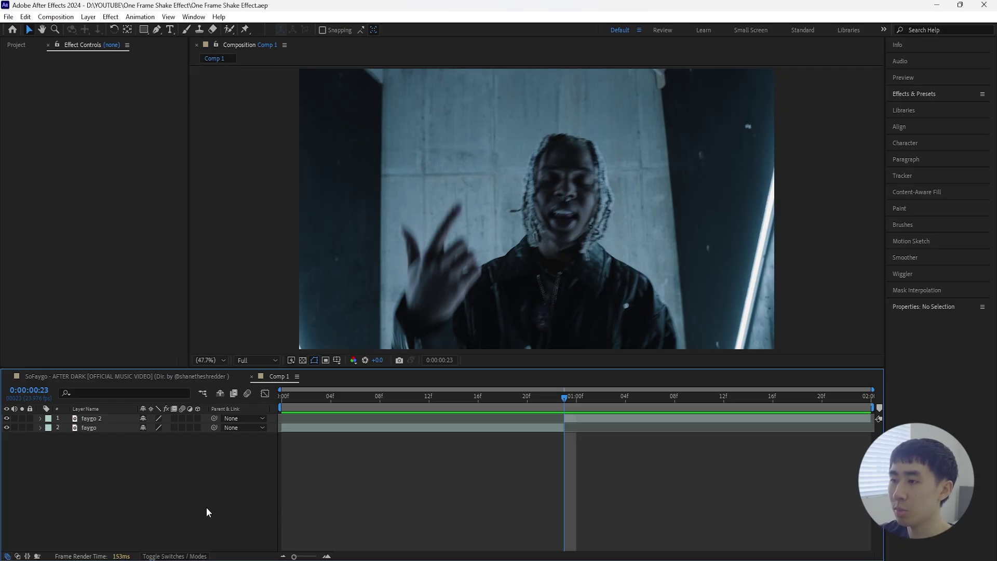
Split the faygo clip at 0:00:00:22, one frame before the cut to the second clip.
{"action": "key", "text": "Page_Up"}
{"action": "left_click", "coordinate": [556, 429]}
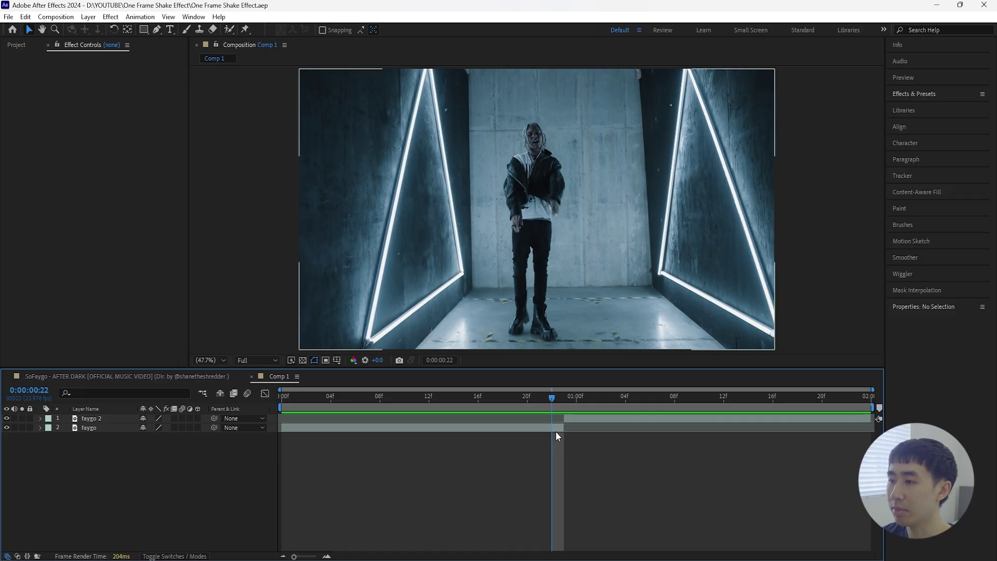
{"action": "key", "text": "ctrl+shift+d"}
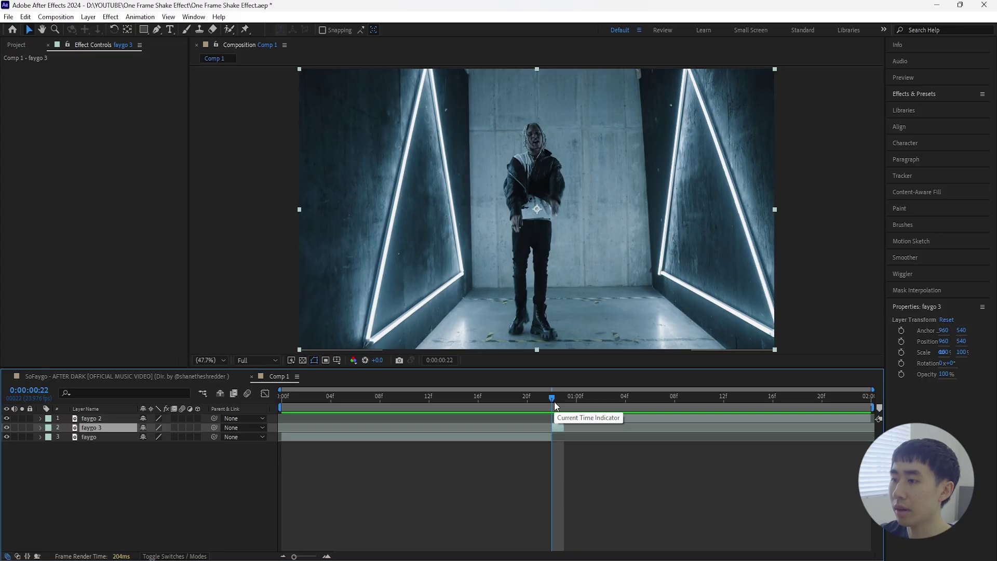
Split the remaining first part of the faygo clip again at 0:00:00:18.
{"action": "left_click", "coordinate": [530, 437]}
{"action": "left_click_drag", "start_coordinate": [554, 401], "coordinate": [482, 401]}
{"action": "key", "text": "ctrl+shift+d"}
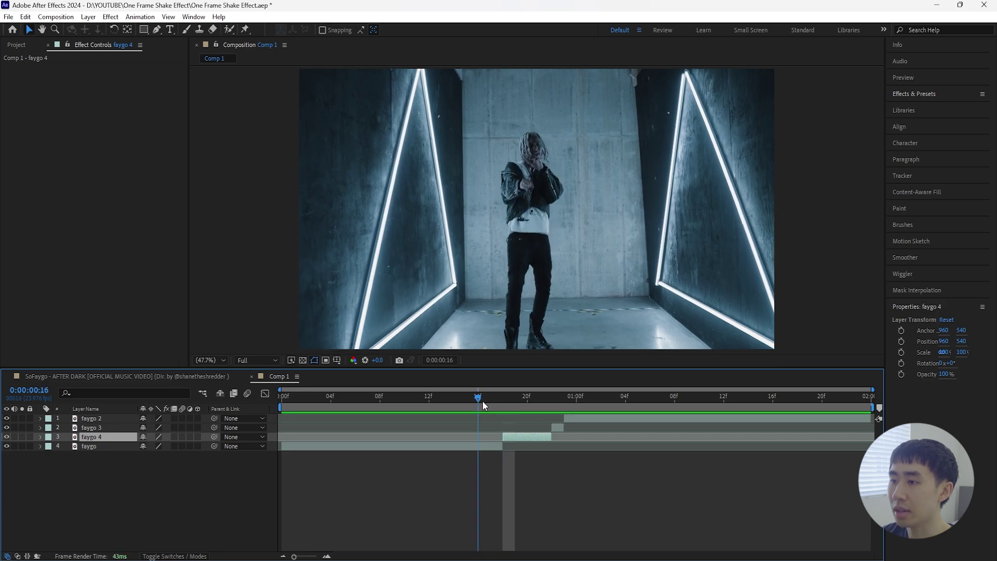
Create a black 1920 x 1080 solid directly above the faygo layer and trim it to run from frame 16 to frame 18.
{"action": "left_click", "coordinate": [114, 446]}
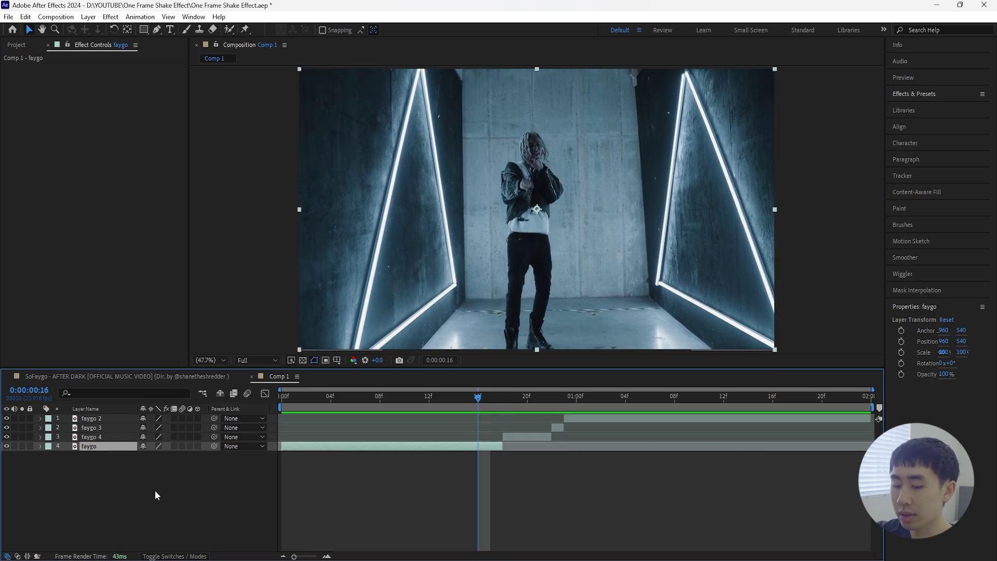
{"action": "key", "text": "ctrl+y"}
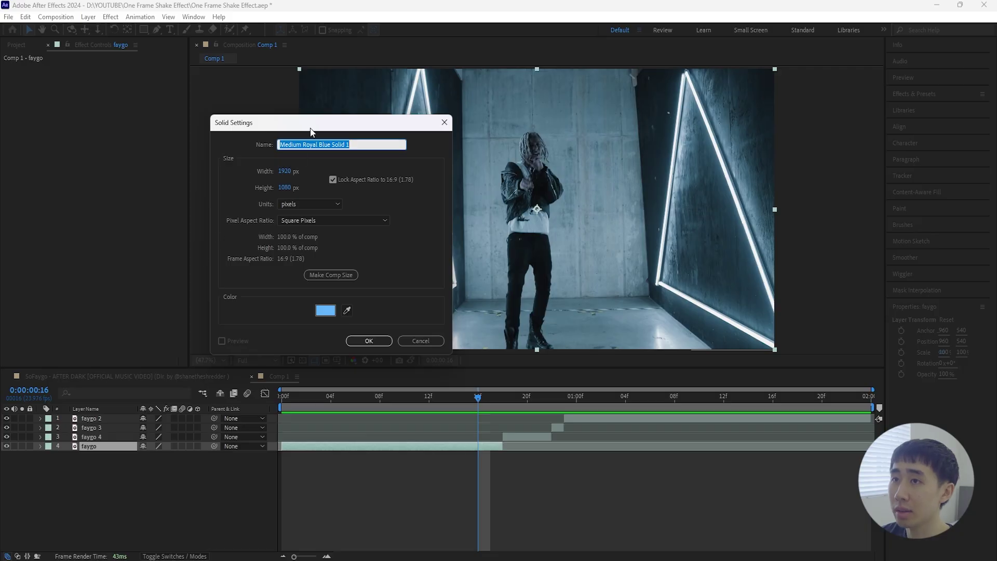
{"action": "left_click_drag", "start_coordinate": [313, 125], "coordinate": [434, 156]}
{"action": "left_click", "coordinate": [445, 341]}
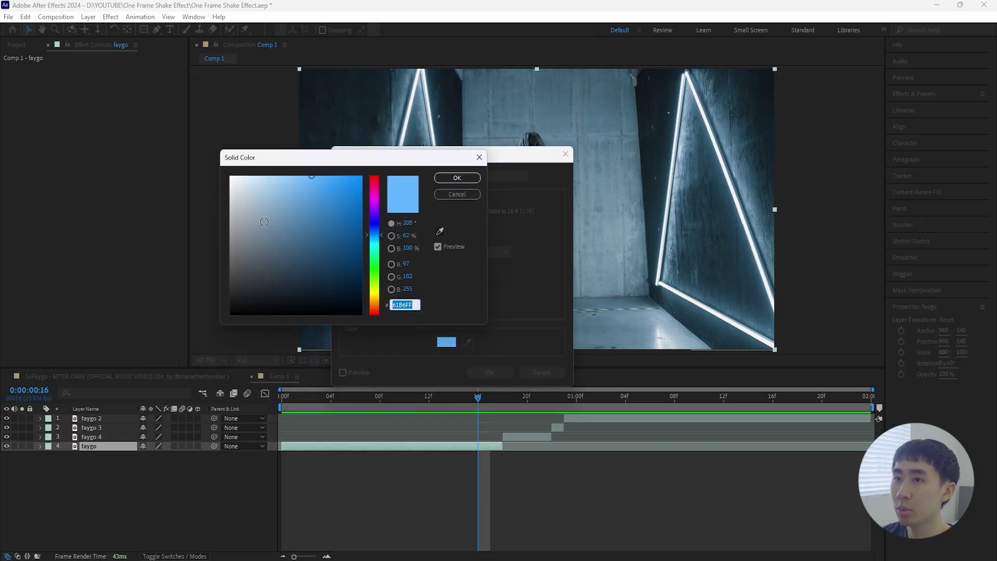
{"action": "left_click_drag", "start_coordinate": [239, 306], "coordinate": [177, 359]}
{"action": "left_click", "coordinate": [450, 179]}
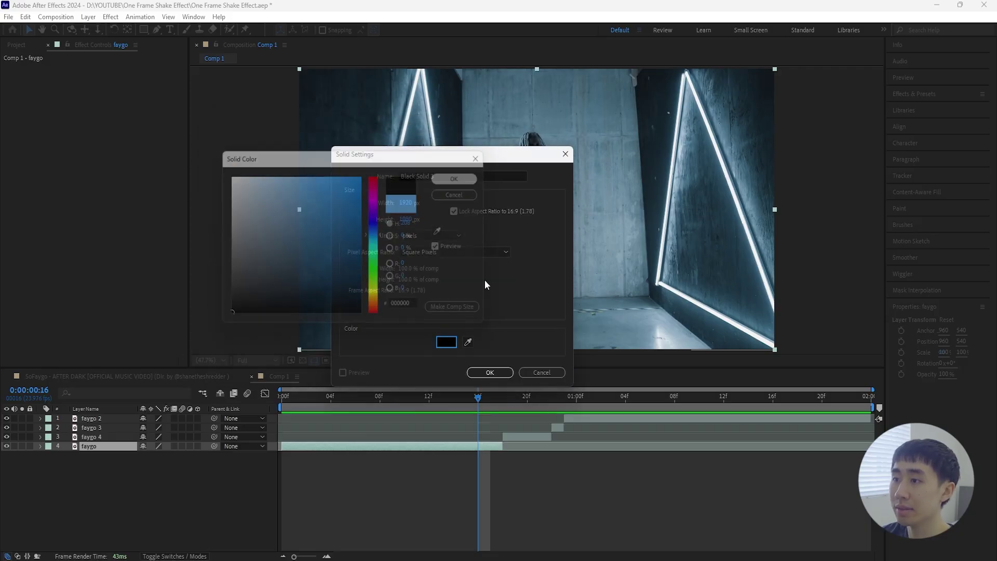
{"action": "left_click", "coordinate": [488, 372]}
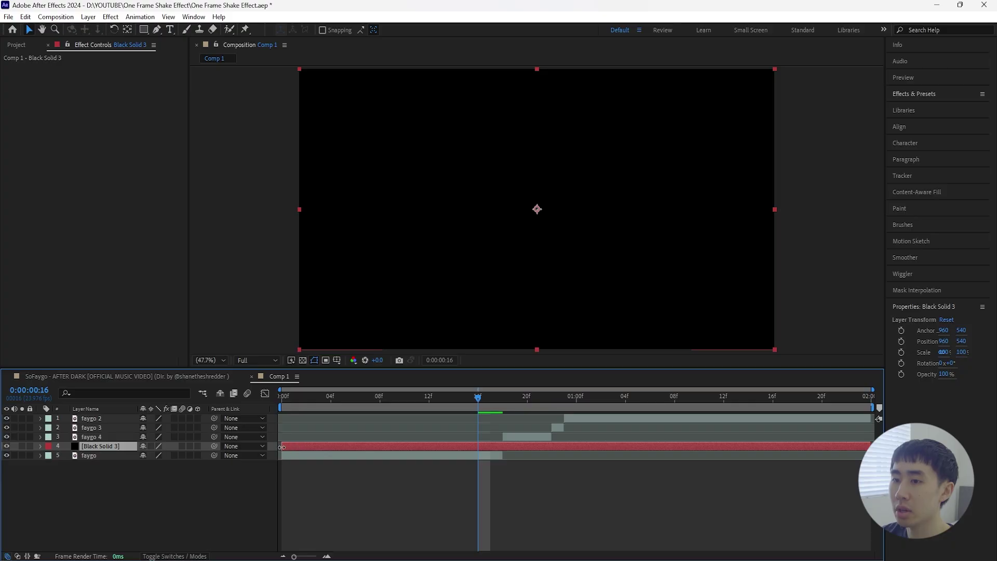
{"action": "left_click_drag", "start_coordinate": [281, 447], "coordinate": [478, 447]}
{"action": "left_click_drag", "start_coordinate": [870, 446], "coordinate": [502, 446]}
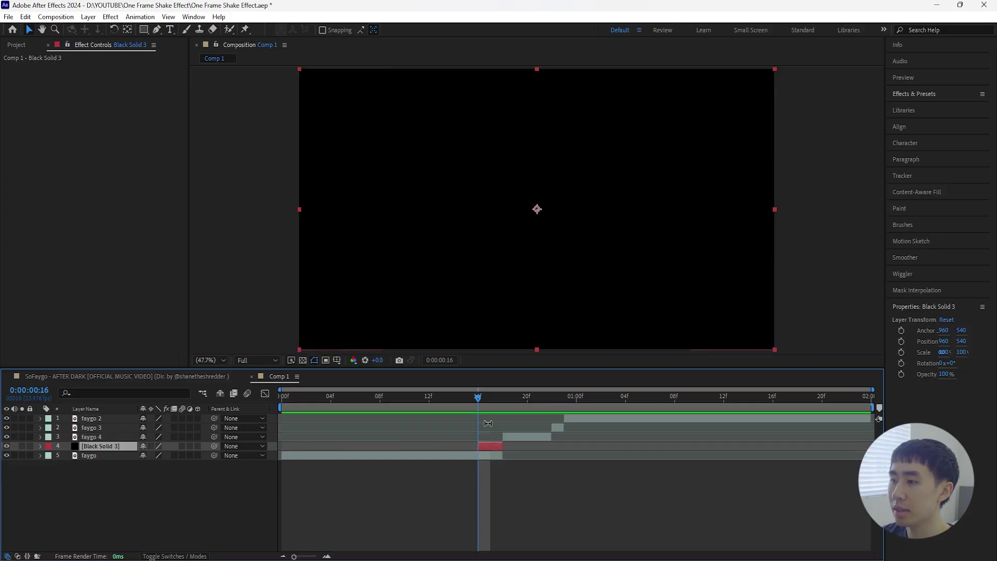
Add an adjustment layer above faygo 4 and trim it to two frames, starting at 0:00:00:18.
{"action": "mouse_move", "coordinate": [490, 394]}
{"action": "left_mouse_down"}
{"action": "mouse_move", "coordinate": [522, 395]}
{"action": "mouse_move", "coordinate": [490, 397]}
{"action": "mouse_move", "coordinate": [503, 397]}
{"action": "left_mouse_up"}
{"action": "left_click", "coordinate": [520, 435]}
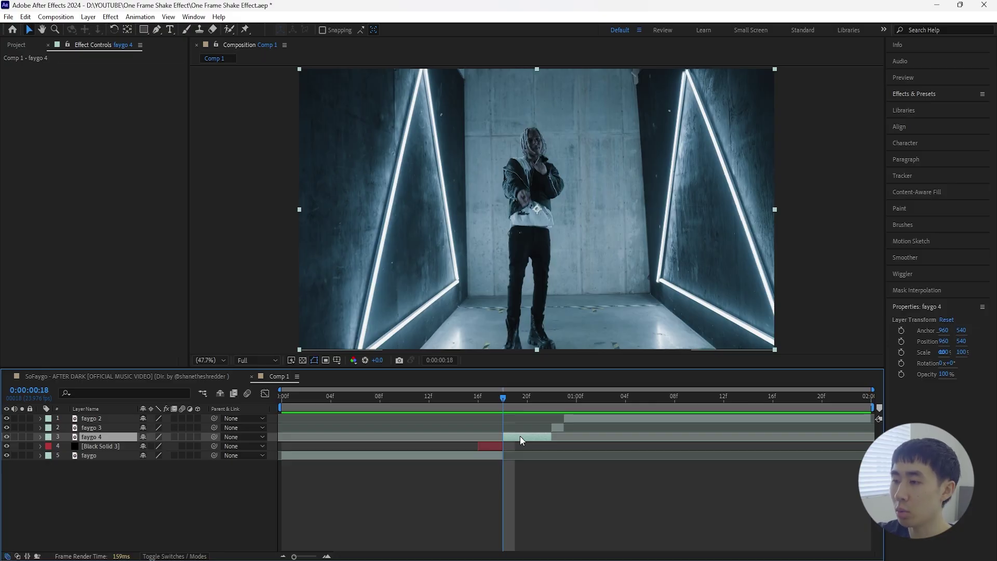
{"action": "key", "text": "ctrl+alt+y"}
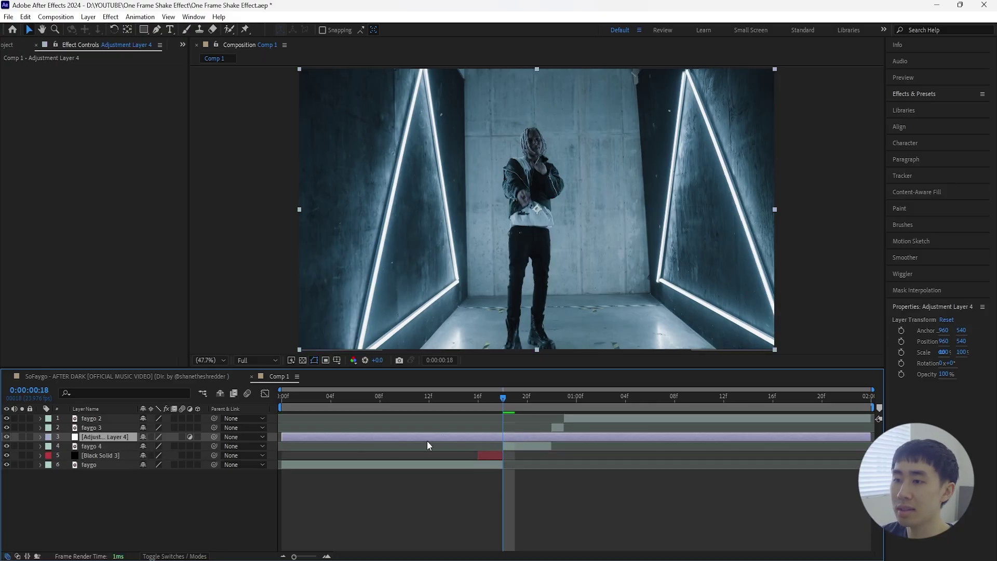
{"action": "key", "text": "alt+bracketleft"}
{"action": "key", "text": "alt+bracketright"}
{"action": "left_click_drag", "start_coordinate": [503, 397], "coordinate": [506, 396]}
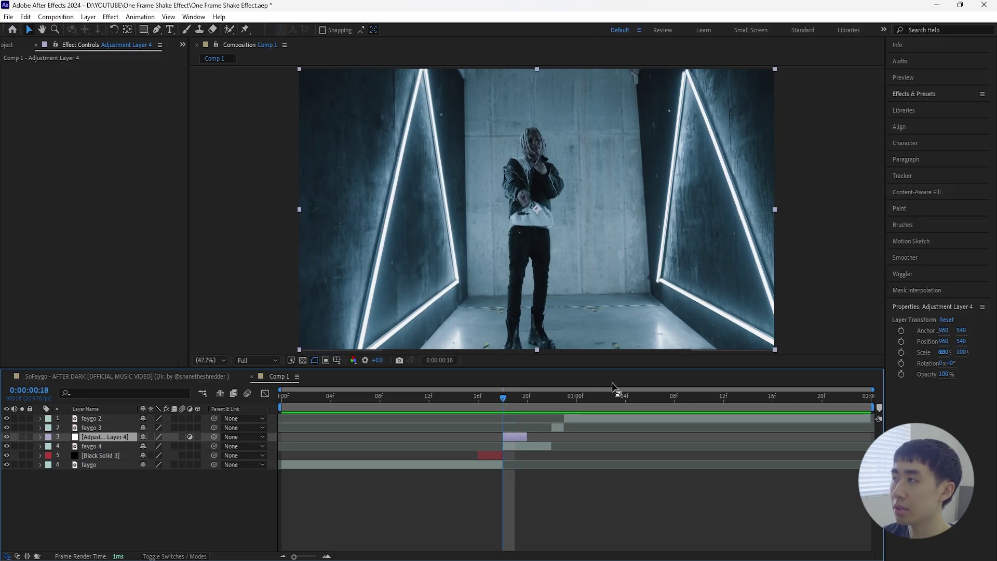
Apply the Noise effect to the adjustment layer with a 15% amount and color noise turned off.
{"action": "left_click", "coordinate": [919, 93]}
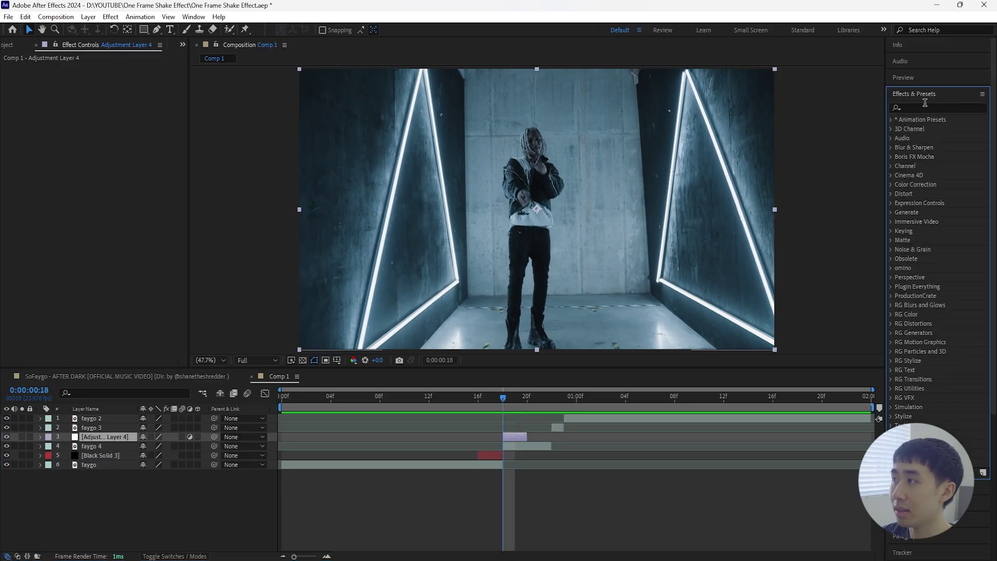
{"action": "type", "text": "noise"}
{"action": "left_click_drag", "start_coordinate": [930, 212], "coordinate": [103, 83]}
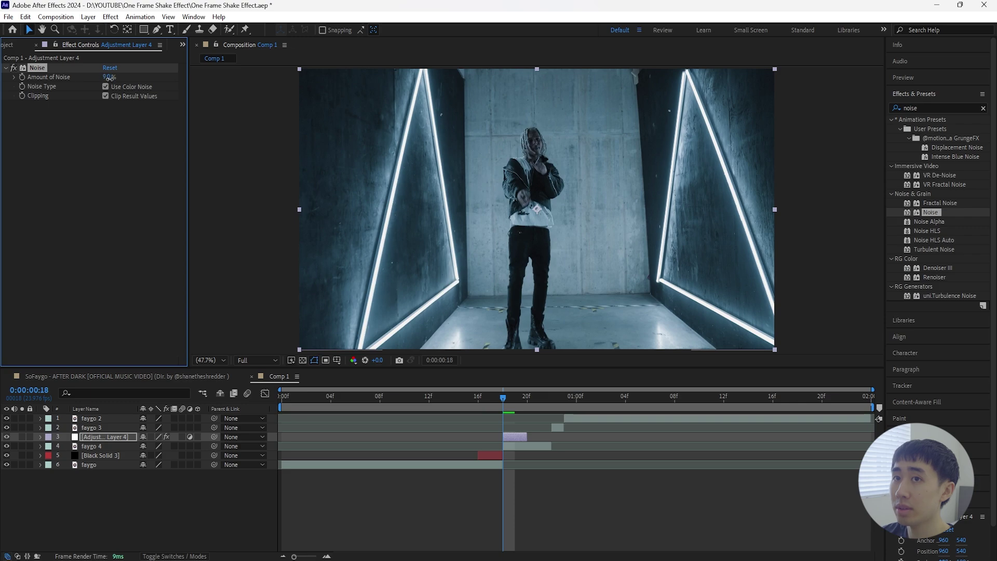
{"action": "left_click", "coordinate": [109, 77]}
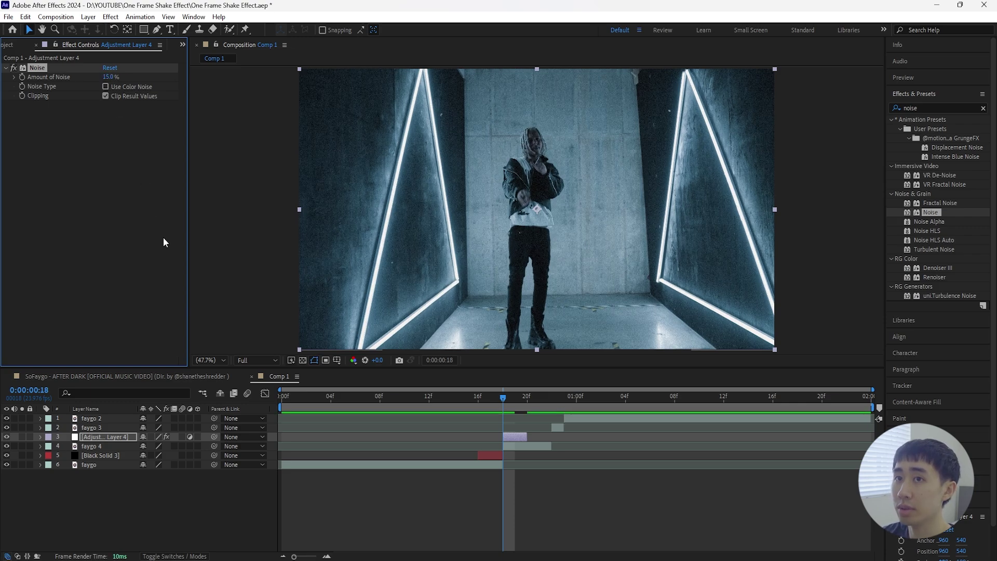
Add CC Vignette with an amount of 175 and a Radial Blur effect to the adjustment layer.
{"action": "left_click", "coordinate": [983, 108]}
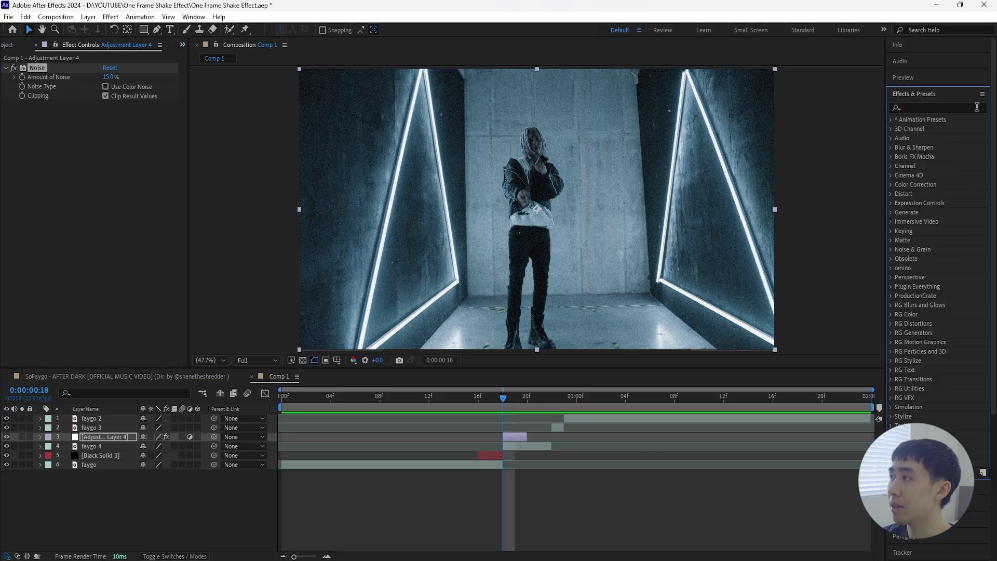
{"action": "type", "text": "vignette"}
{"action": "left_click_drag", "start_coordinate": [929, 175], "coordinate": [148, 117]}
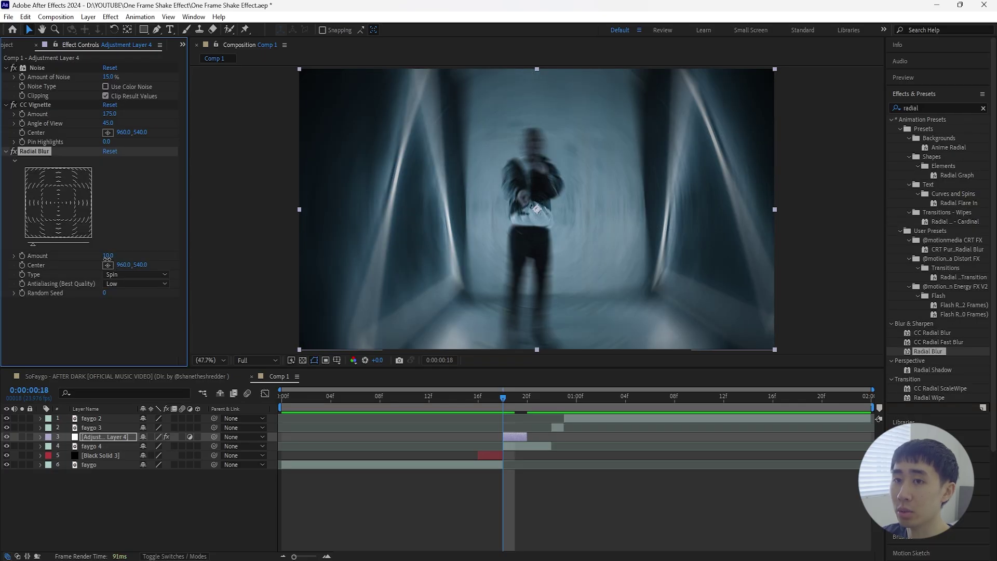
Set the Radial Blur amount to 7 and place its center on the performer's face at about 945.8, 293.6.
{"action": "left_click_drag", "start_coordinate": [107, 257], "coordinate": [107, 256]}
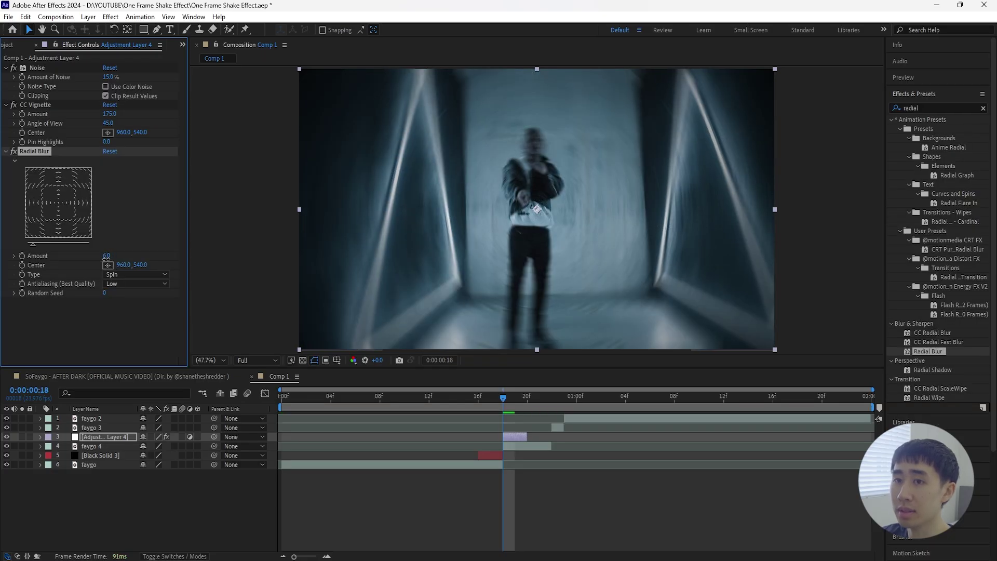
{"action": "left_click", "coordinate": [105, 257]}
{"action": "type", "text": "7"}
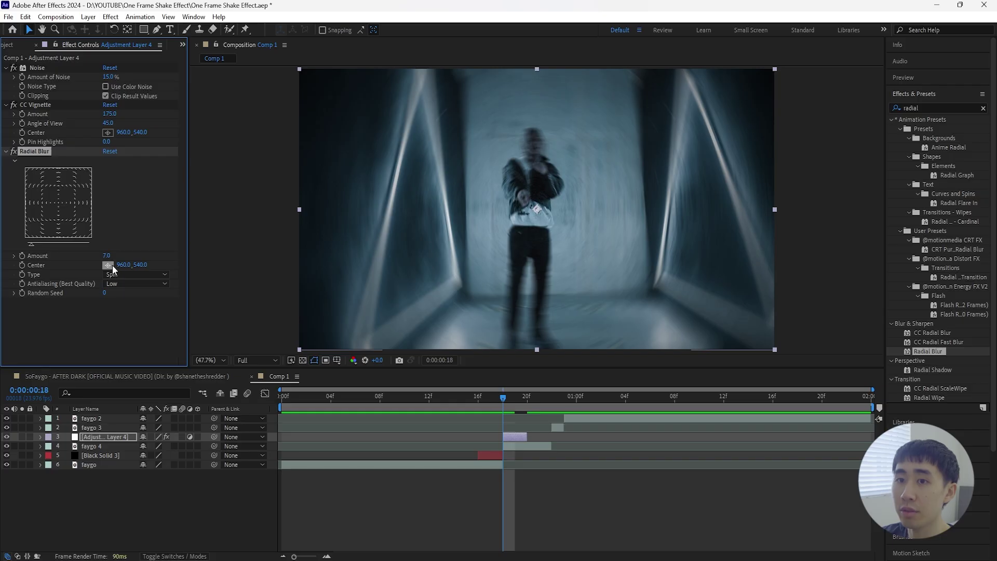
{"action": "left_click", "coordinate": [109, 265]}
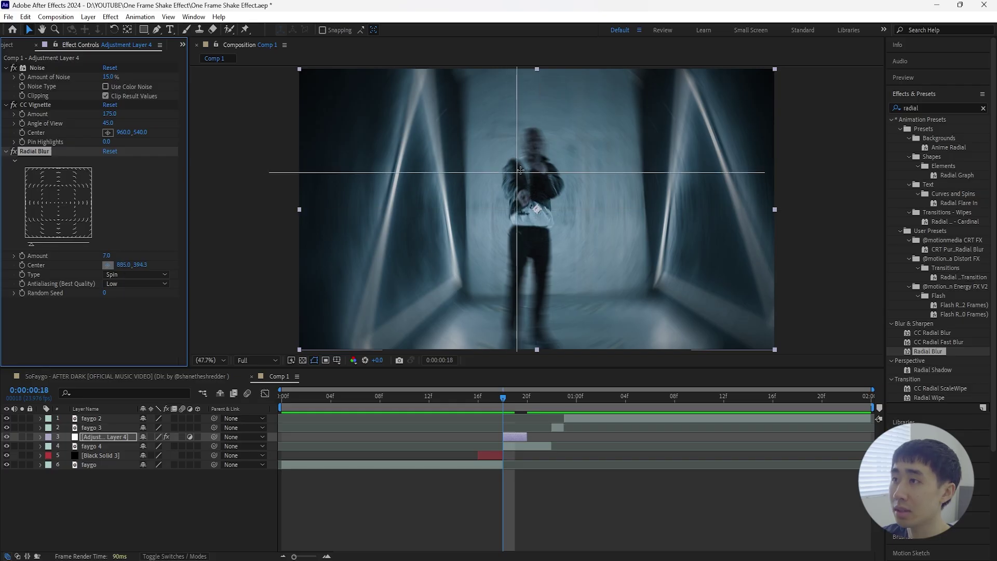
{"action": "left_click", "coordinate": [534, 145]}
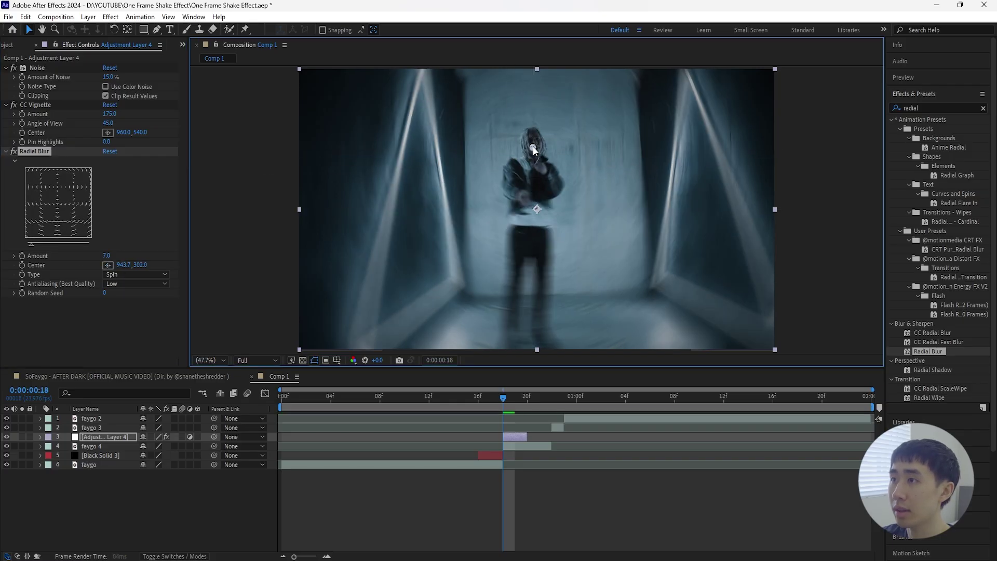
{"action": "left_click", "coordinate": [14, 150]}
{"action": "left_click", "coordinate": [14, 151]}
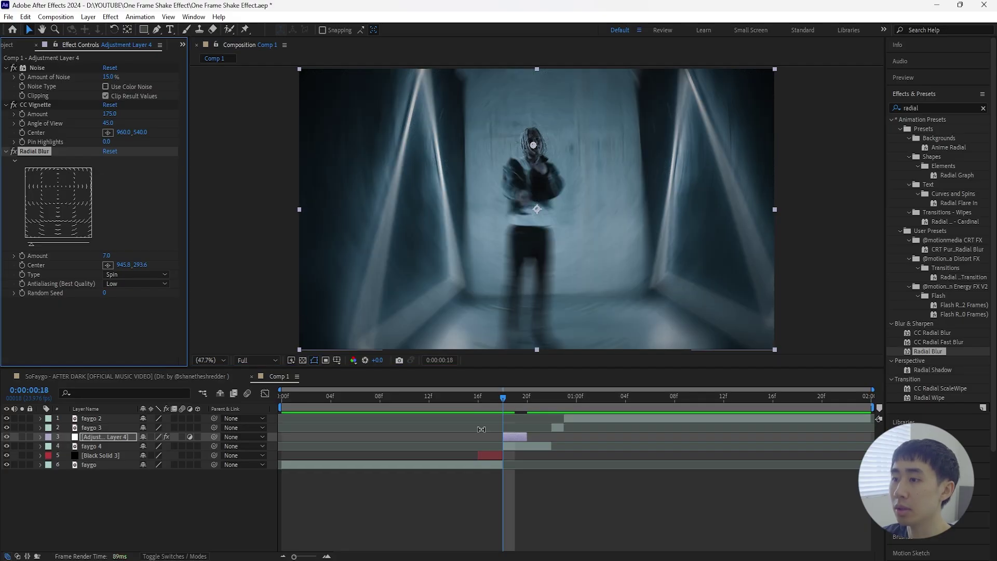
{"action": "left_click", "coordinate": [512, 398]}
{"action": "left_click_drag", "start_coordinate": [511, 398], "coordinate": [503, 399]}
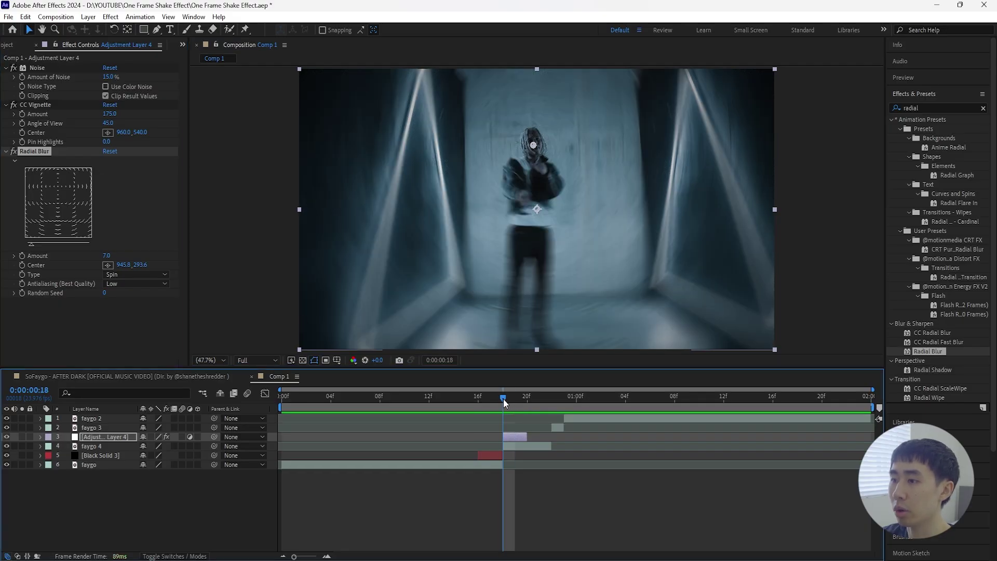
{"action": "left_click", "coordinate": [44, 152]}
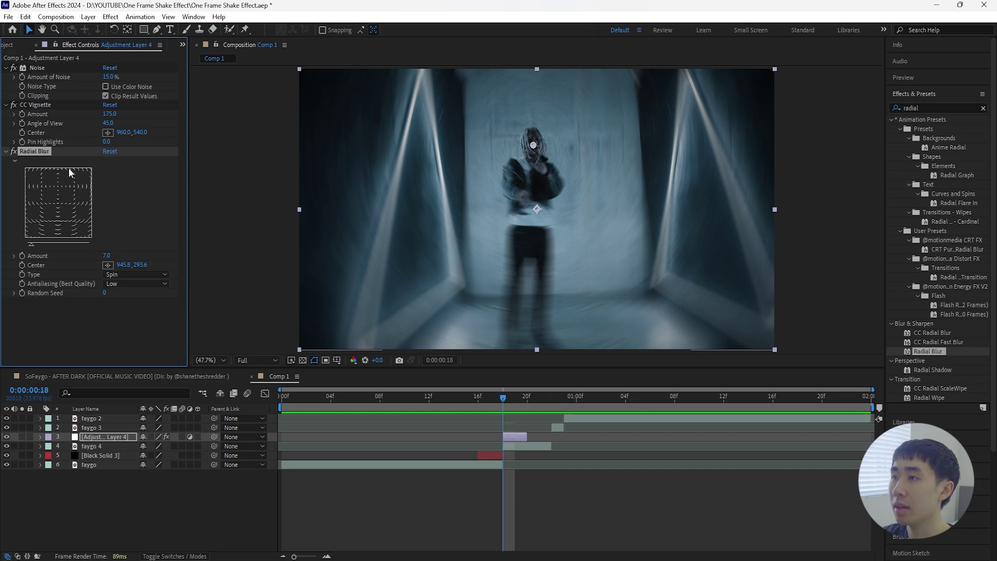
Add an Exposure effect to the adjustment layer with exposure 2.50 and gamma correction 1.50.
{"action": "left_click", "coordinate": [984, 109]}
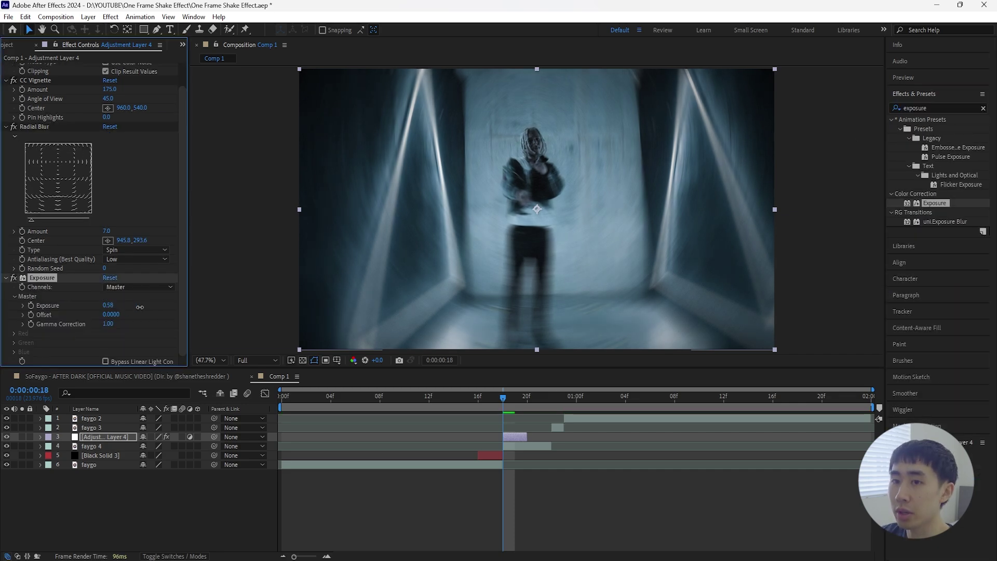
{"action": "left_click_drag", "start_coordinate": [108, 305], "coordinate": [203, 303]}
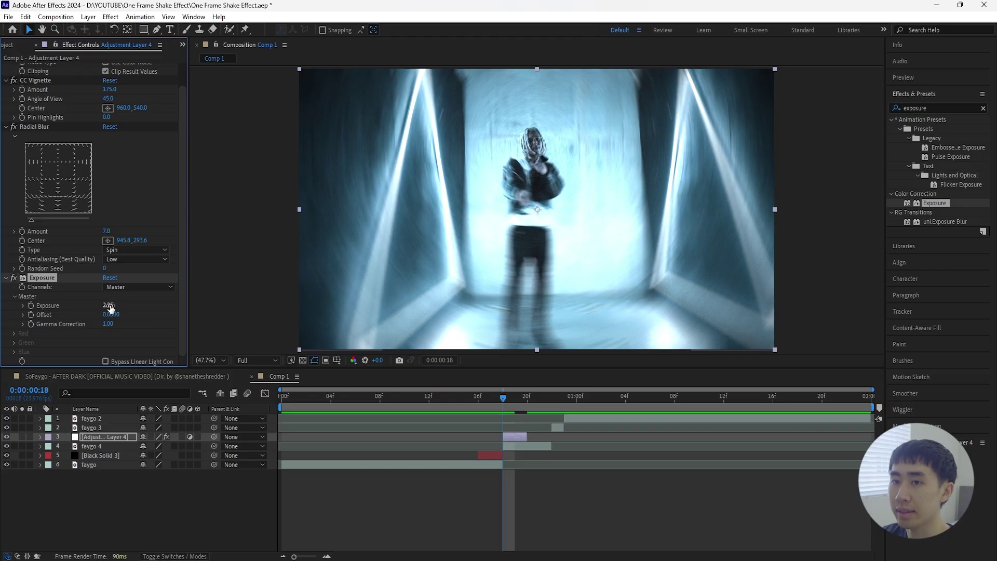
{"action": "left_click", "coordinate": [111, 305]}
{"action": "type", "text": "2.5"}
{"action": "key", "text": "Return"}
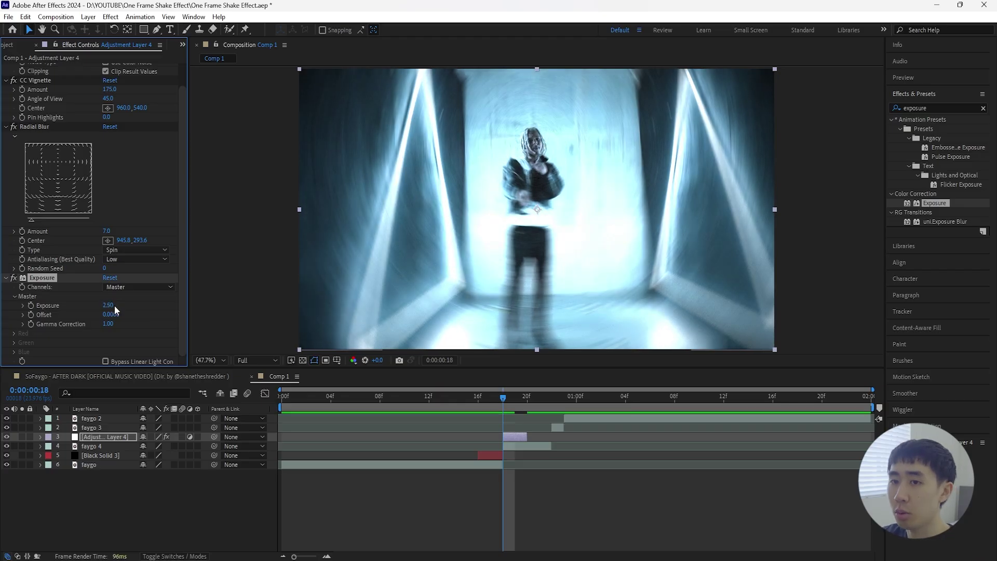
{"action": "left_click_drag", "start_coordinate": [109, 324], "coordinate": [133, 326]}
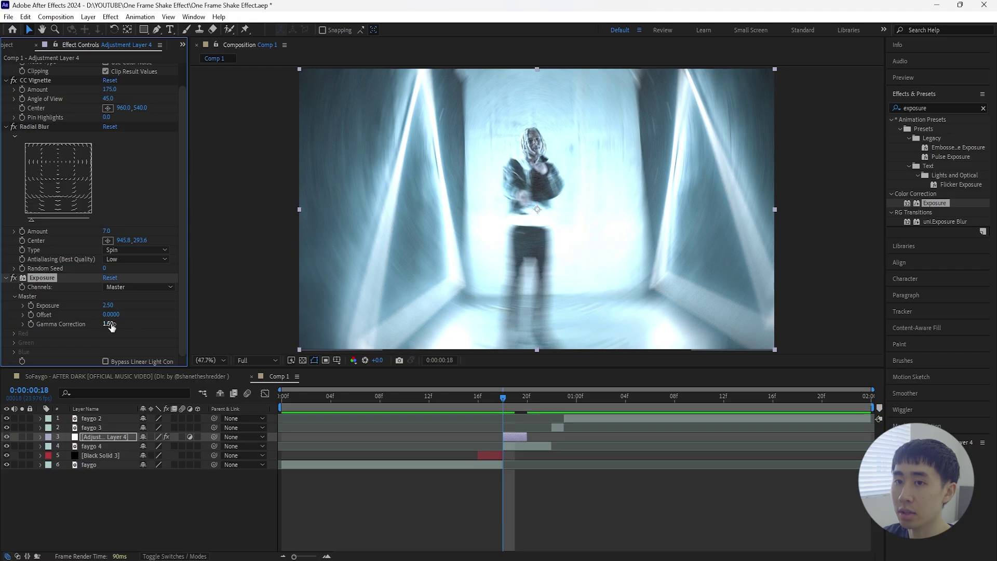
{"action": "left_click", "coordinate": [109, 323]}
{"action": "left_click", "coordinate": [143, 329]}
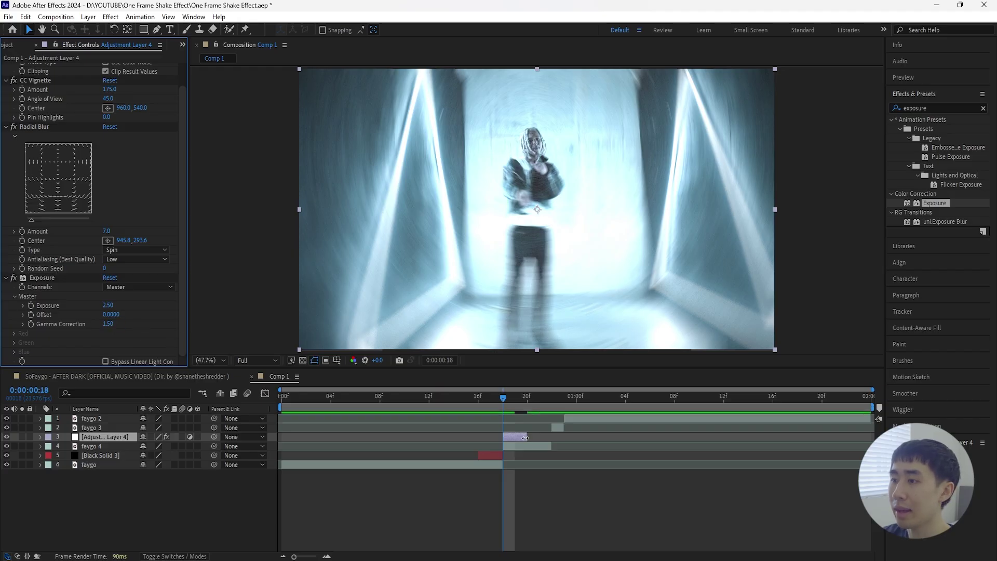
Play the composition from shortly before the black solid to preview the flash leading into the second clip.
{"action": "left_click", "coordinate": [499, 403]}
{"action": "left_click_drag", "start_coordinate": [504, 395], "coordinate": [417, 403]}
{"action": "key", "text": "space"}
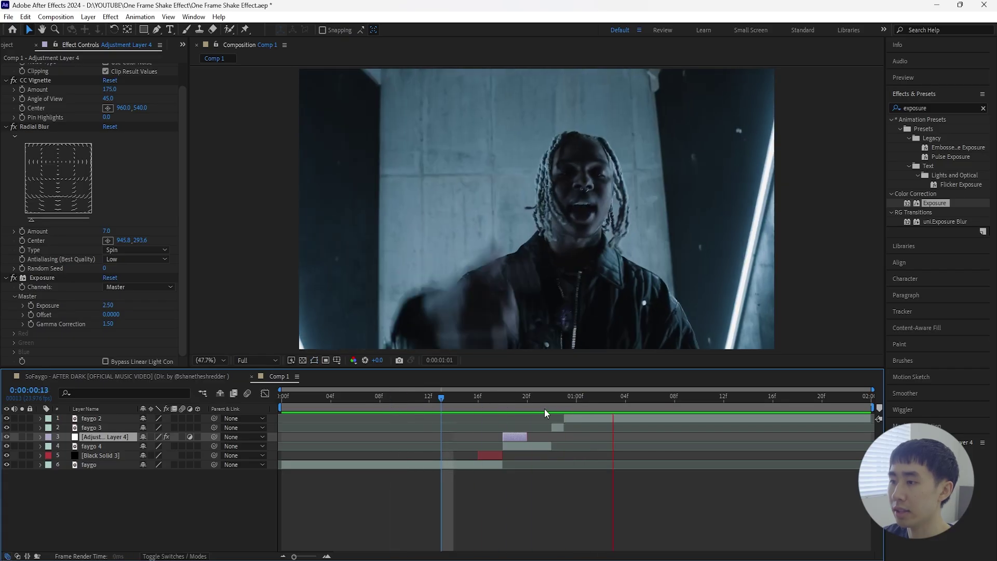
Duplicate the black solid, place the copy above the adjustment layer and shift it to start at 0:00:00:20.
{"action": "left_click", "coordinate": [118, 456]}
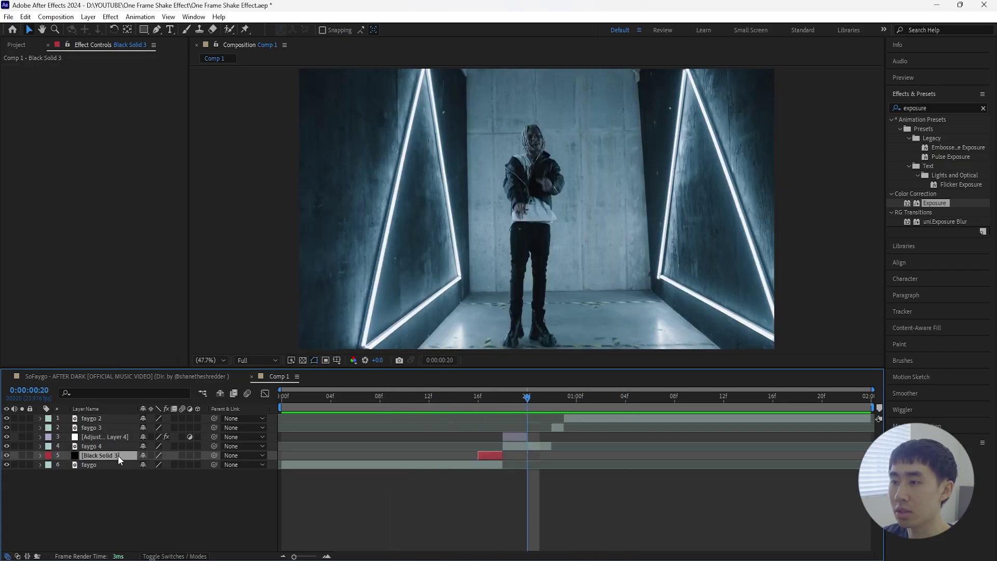
{"action": "key", "text": "ctrl+d"}
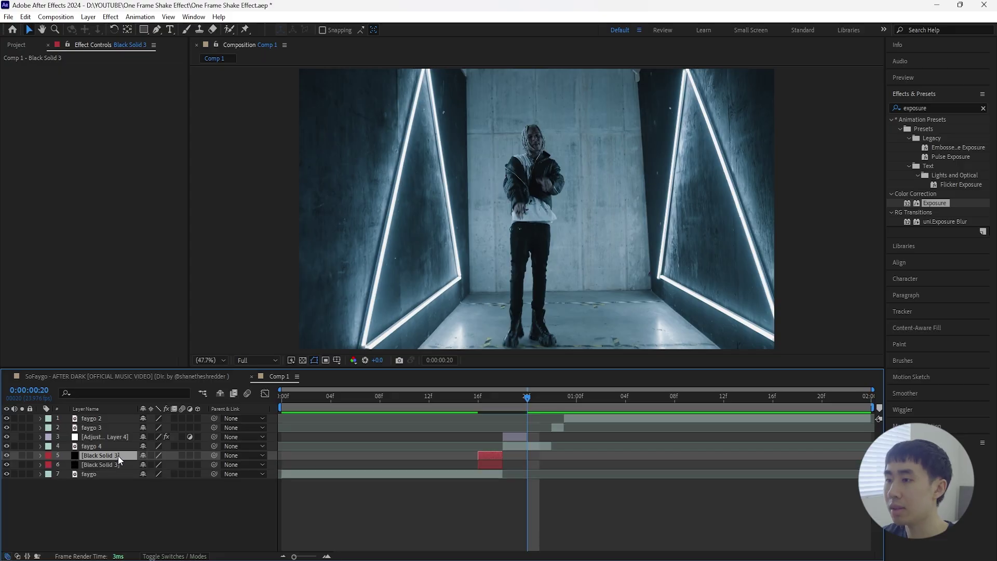
{"action": "left_click_drag", "start_coordinate": [116, 456], "coordinate": [117, 435]}
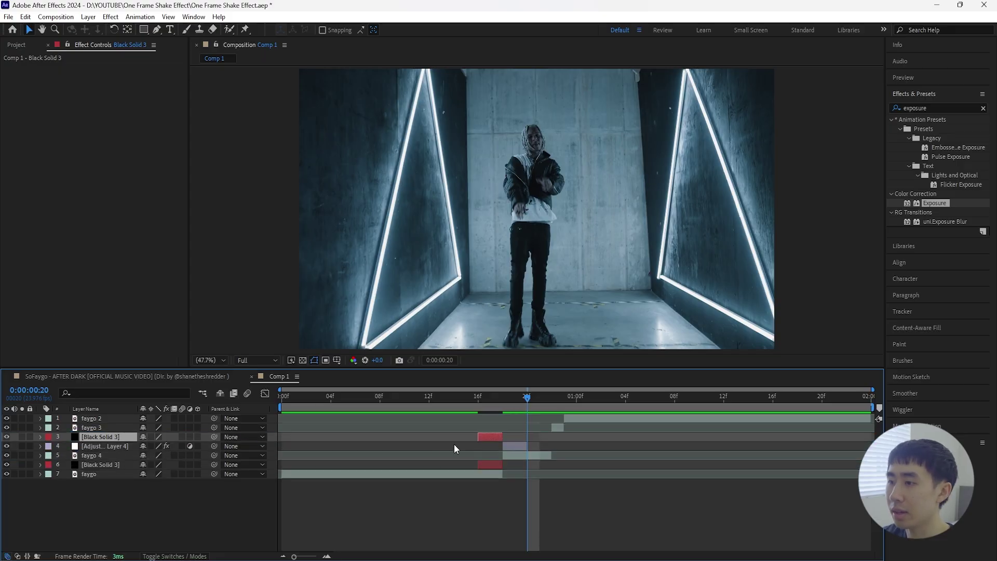
{"action": "left_click_drag", "start_coordinate": [489, 439], "coordinate": [540, 438]}
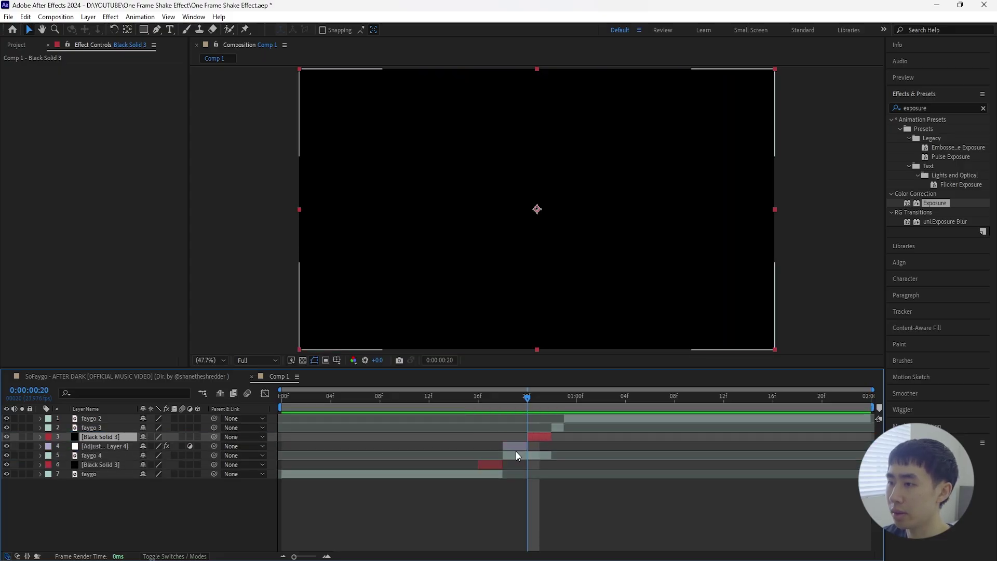
{"action": "left_click", "coordinate": [517, 447]}
{"action": "left_click", "coordinate": [537, 439]}
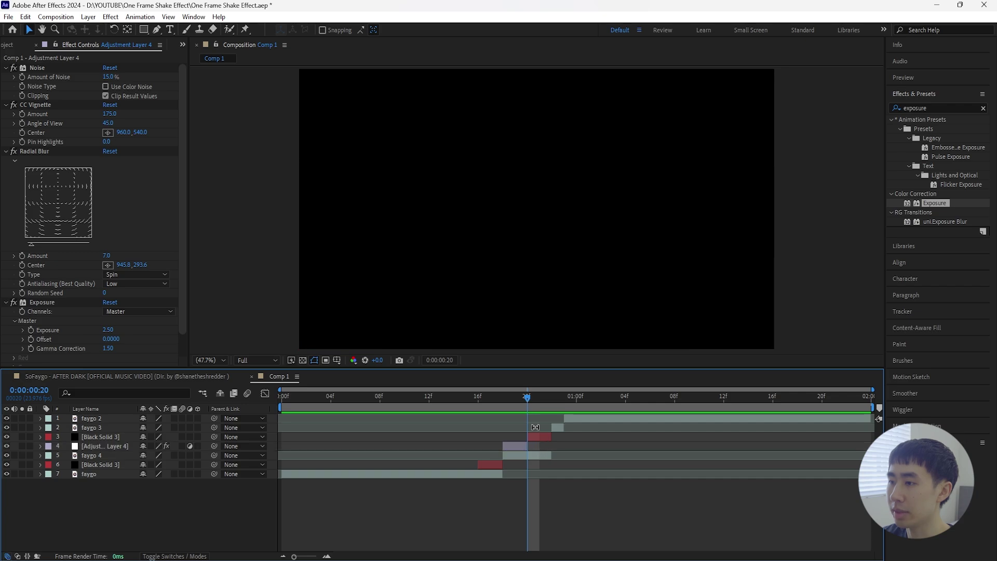
Duplicate the adjustment layer, place the copy above the faygo 3 clip and fit it to the single frame at 0:00:00:22.
{"action": "left_click_drag", "start_coordinate": [533, 395], "coordinate": [552, 397]}
{"action": "left_click", "coordinate": [557, 426]}
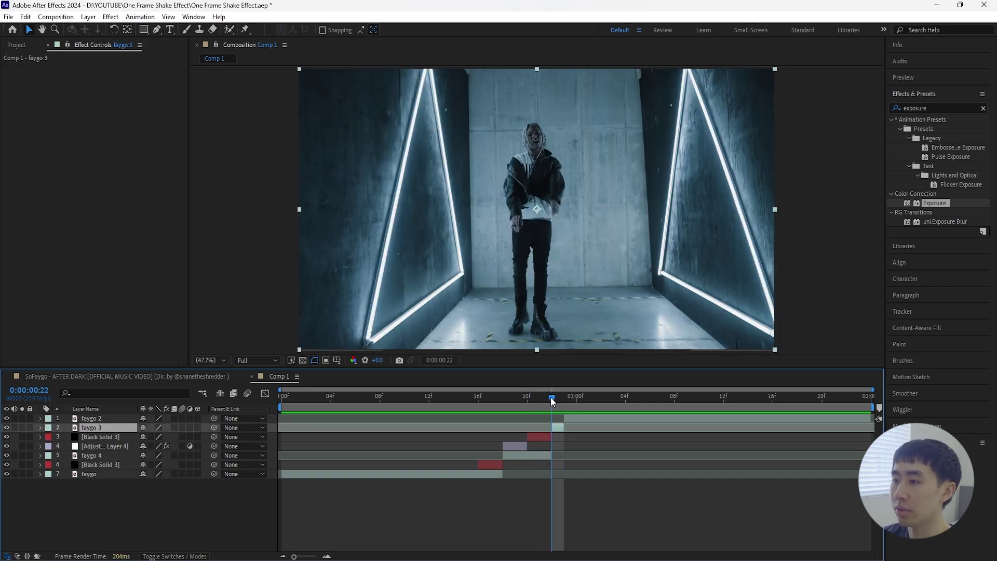
{"action": "left_click", "coordinate": [117, 447]}
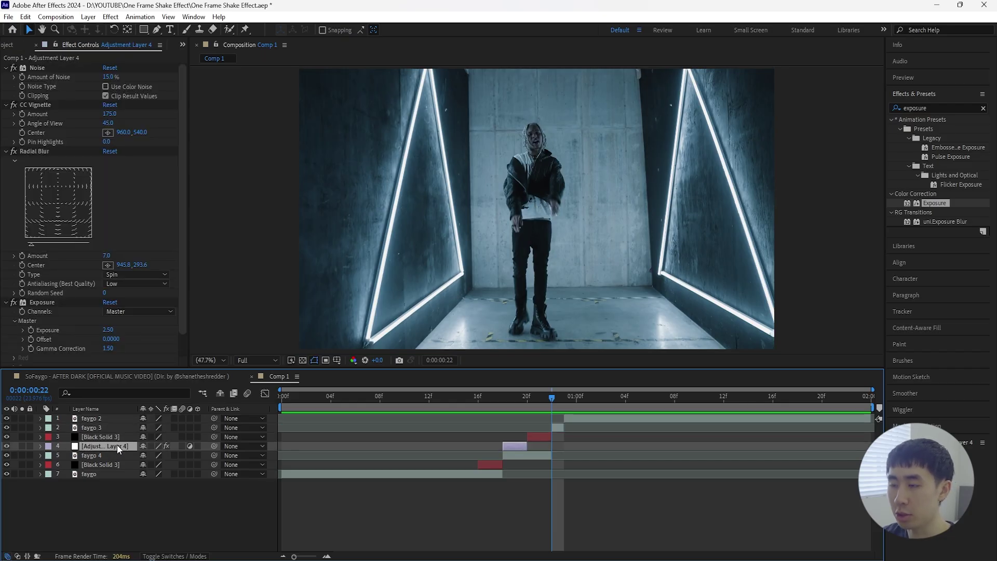
{"action": "key", "text": "ctrl+d"}
{"action": "left_click_drag", "start_coordinate": [121, 443], "coordinate": [117, 427]}
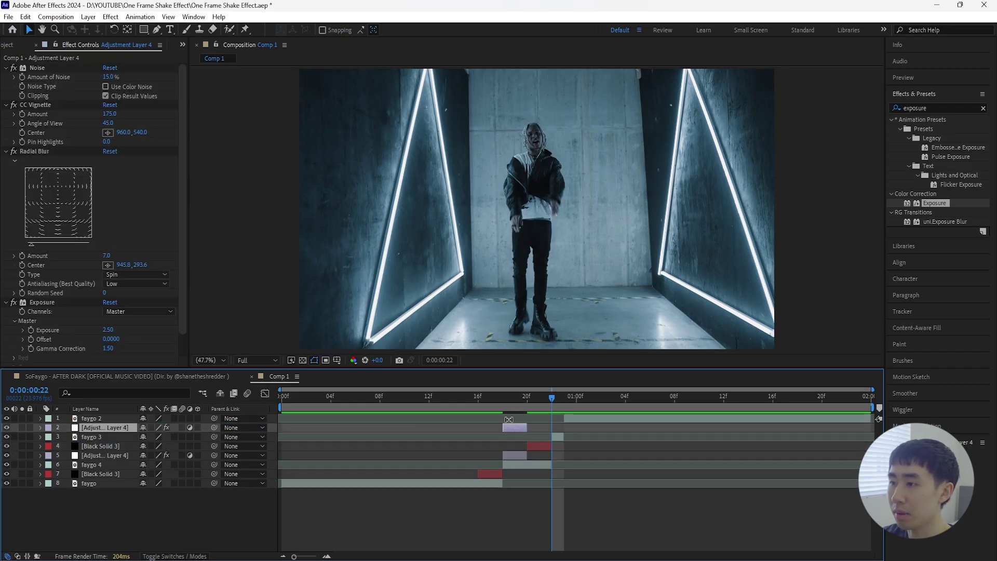
{"action": "left_click_drag", "start_coordinate": [536, 431], "coordinate": [564, 430]}
Collapse the copied adjustment layer's effects and set its Radial Blur amount to 3.
{"action": "left_click", "coordinate": [36, 68]}
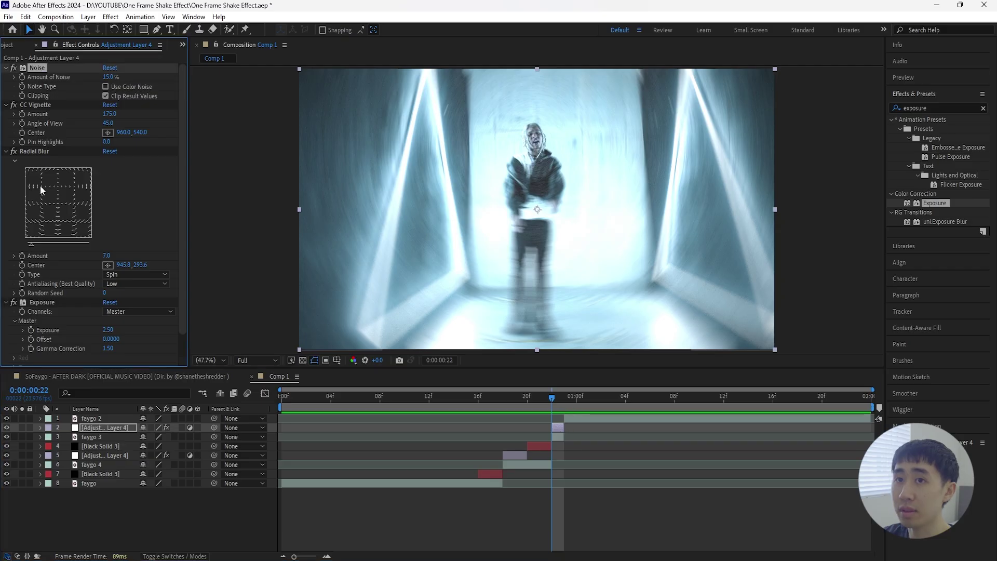
{"action": "left_click", "coordinate": [42, 302], "text": "shift"}
{"action": "left_click", "coordinate": [7, 68], "text": "ctrl"}
{"action": "left_click", "coordinate": [149, 240]}
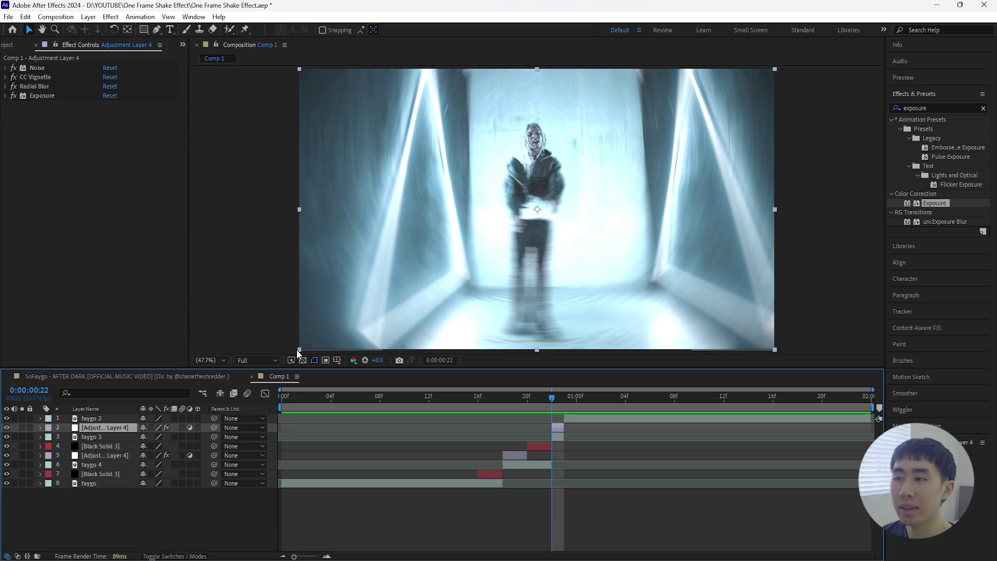
{"action": "left_click_drag", "start_coordinate": [553, 401], "coordinate": [561, 428]}
{"action": "left_click", "coordinate": [6, 87]}
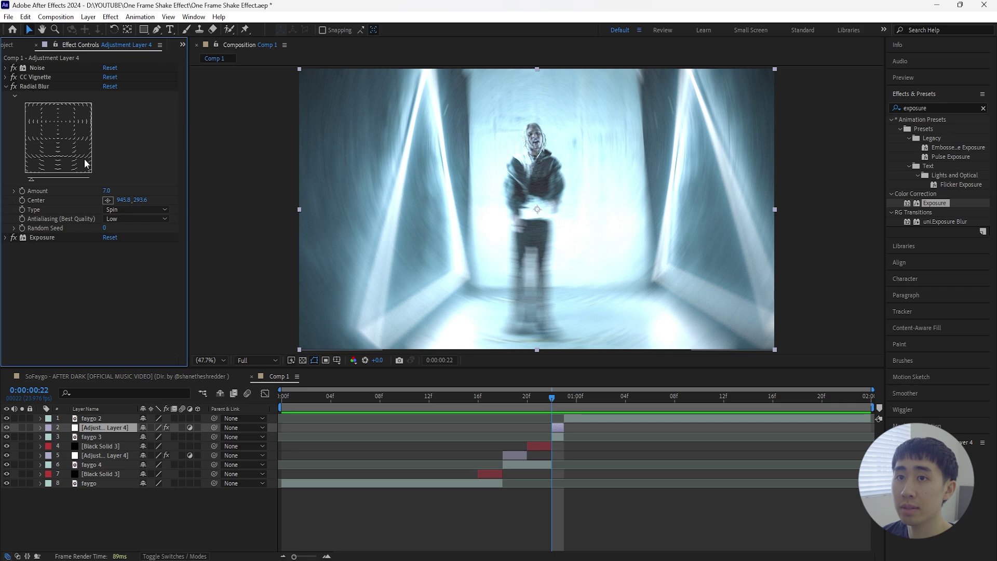
{"action": "left_click", "coordinate": [109, 191]}
{"action": "type", "text": "2"}
{"action": "key", "text": "Return"}
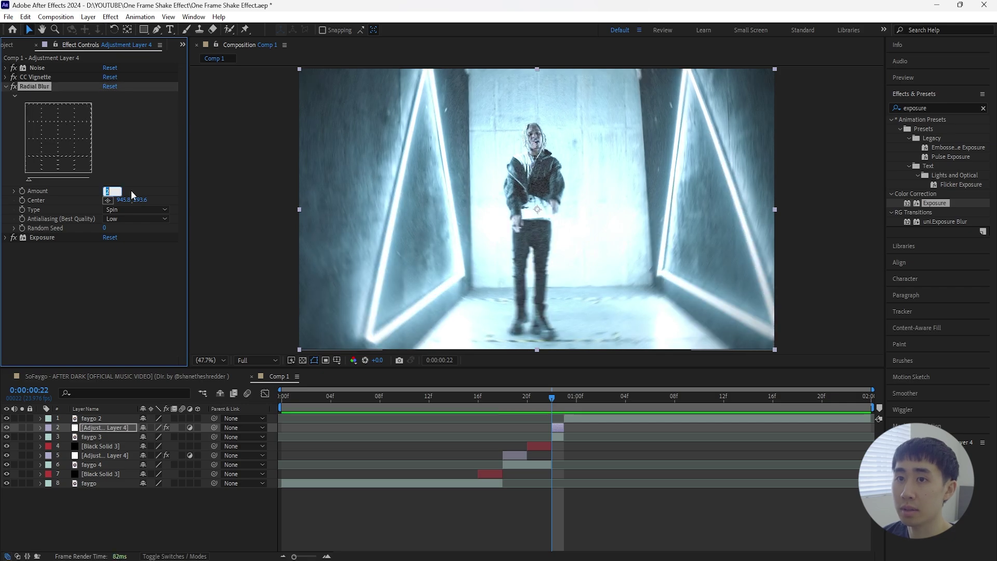
{"action": "left_click", "coordinate": [6, 87]}
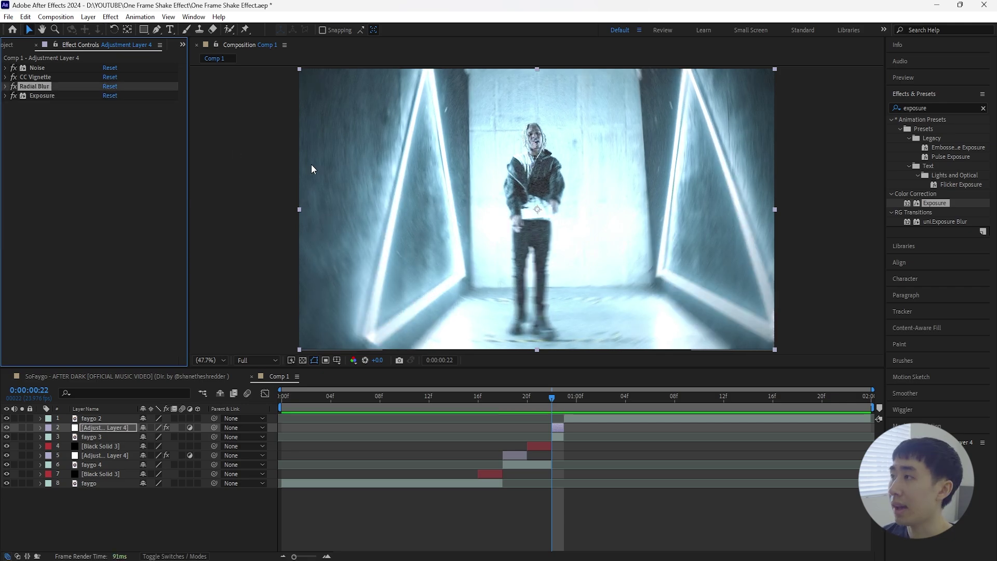
Search the effects for "radial" and add CC Radial Blur between CC Vignette and Radial Blur on the adjustment layer.
{"action": "left_click", "coordinate": [983, 108]}
{"action": "type", "text": "radial"}
{"action": "left_click_drag", "start_coordinate": [932, 333], "coordinate": [53, 94]}
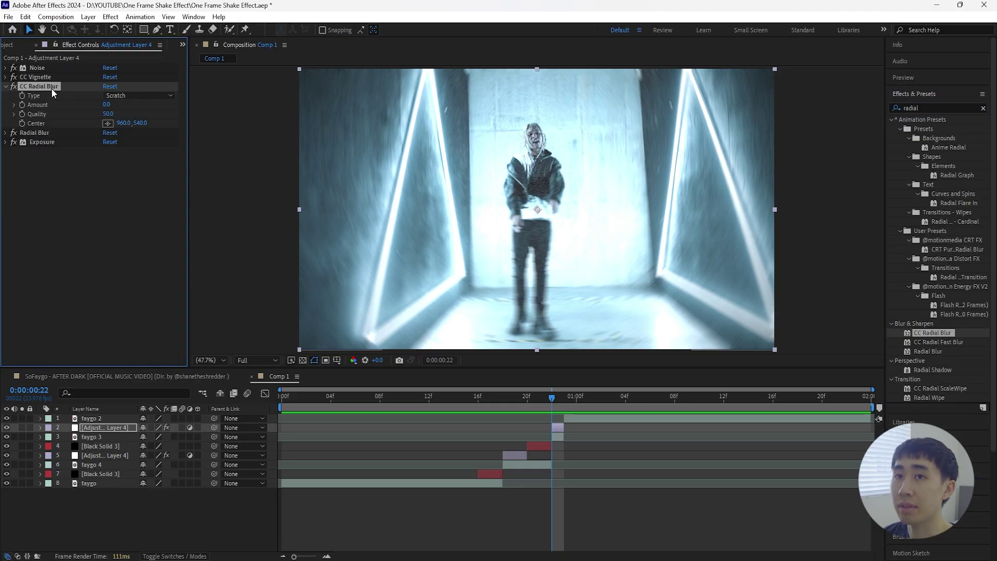
{"action": "left_click", "coordinate": [6, 133]}
{"action": "left_click", "coordinate": [5, 133]}
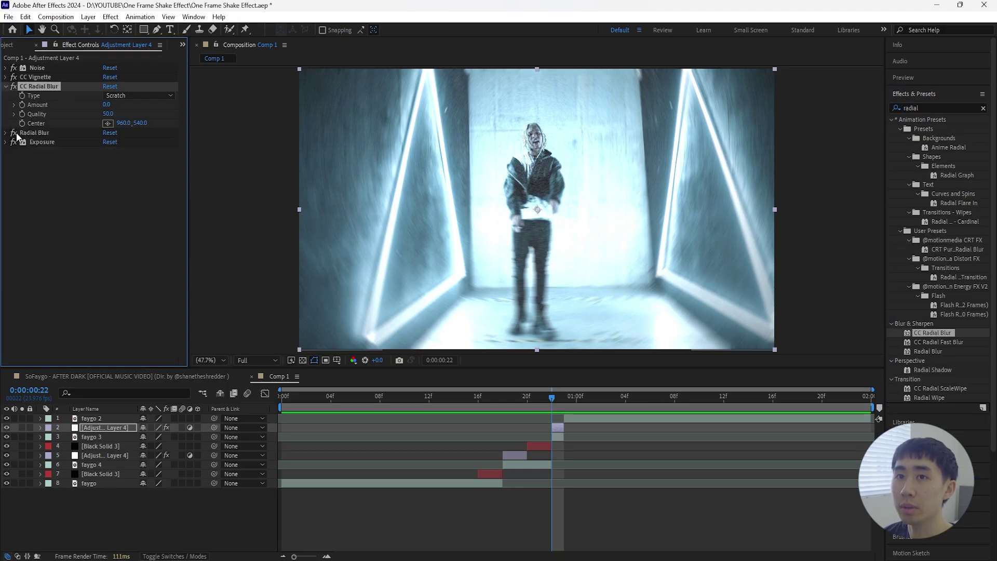
{"action": "left_click", "coordinate": [5, 86]}
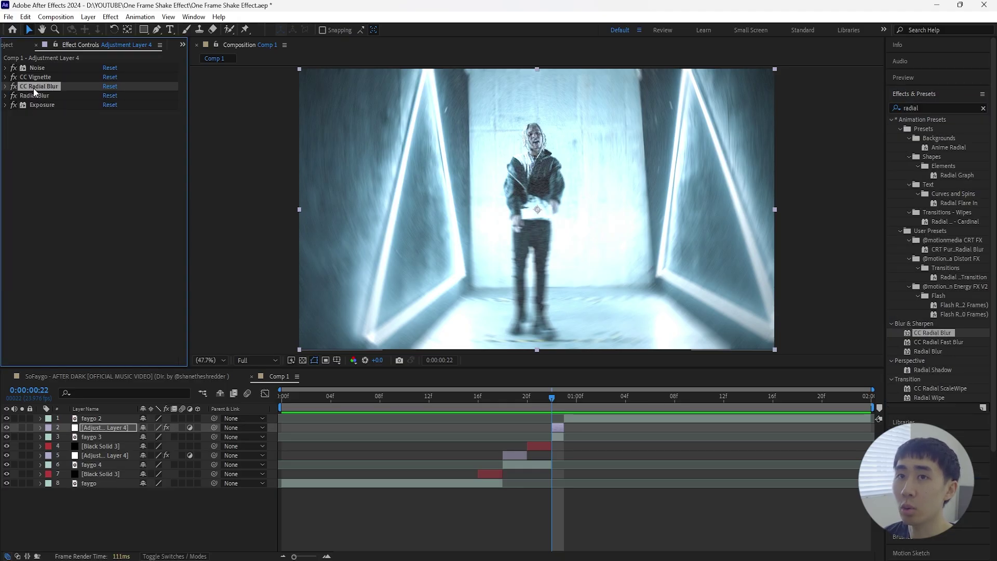
{"action": "left_click_drag", "start_coordinate": [34, 88], "coordinate": [42, 110]}
{"action": "key", "text": "ctrl+z"}
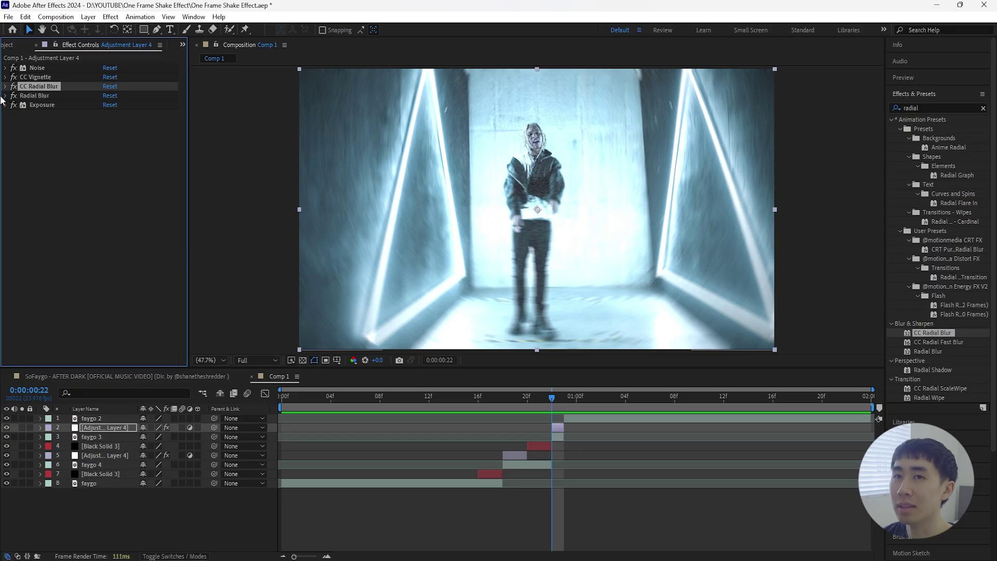
Set CC Radial Blur to Fading Zoom with amount 35 and center it on the performer's face at about 952.3, 274.7.
{"action": "left_click", "coordinate": [5, 86]}
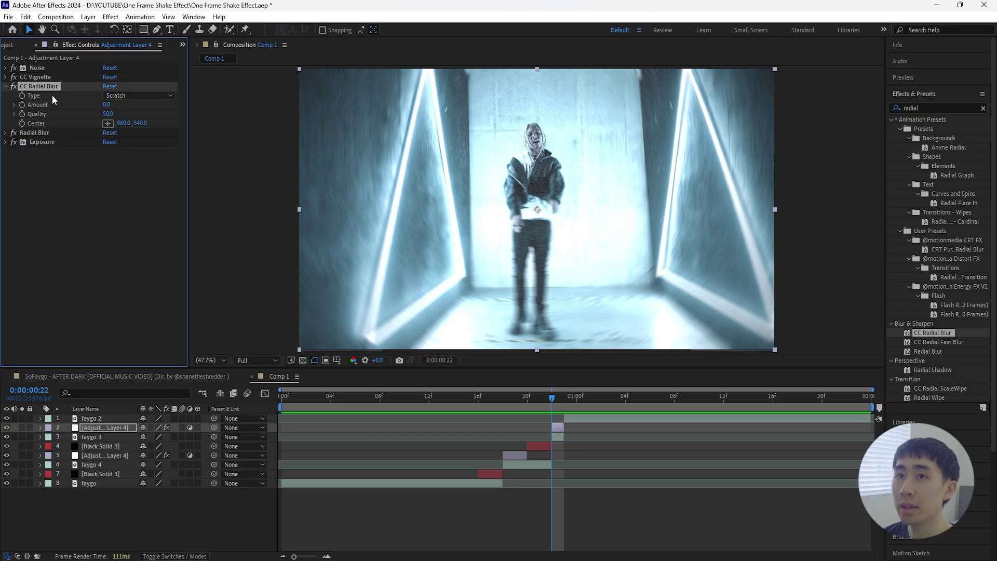
{"action": "left_click", "coordinate": [133, 97]}
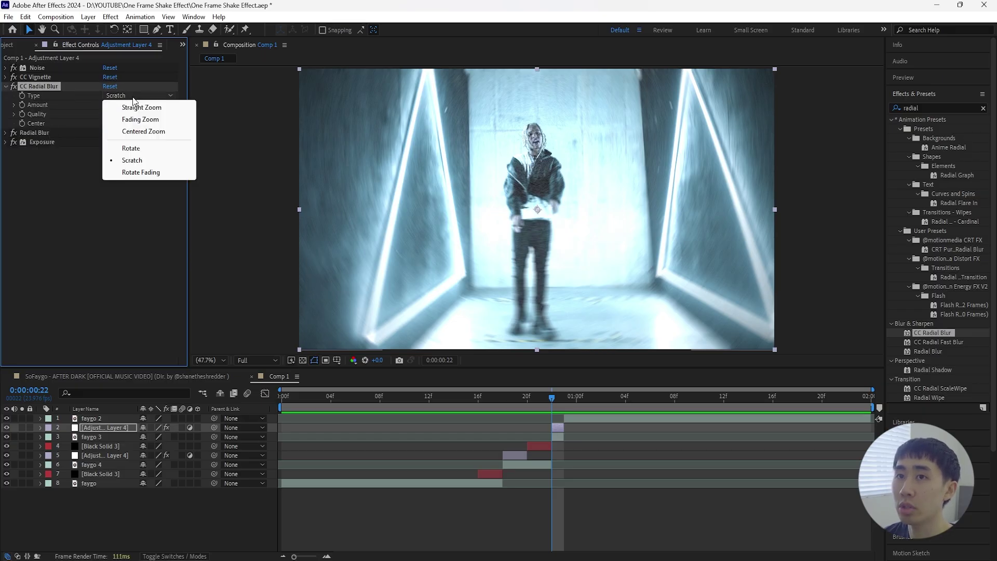
{"action": "left_click", "coordinate": [165, 120]}
{"action": "left_click_drag", "start_coordinate": [108, 106], "coordinate": [127, 104]}
{"action": "left_click", "coordinate": [108, 123]}
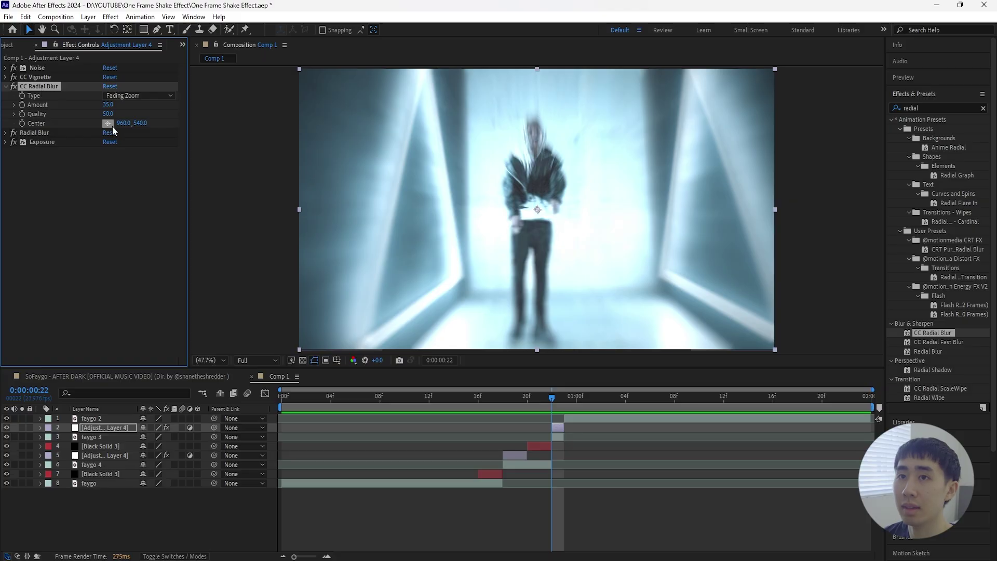
{"action": "left_click", "coordinate": [534, 141]}
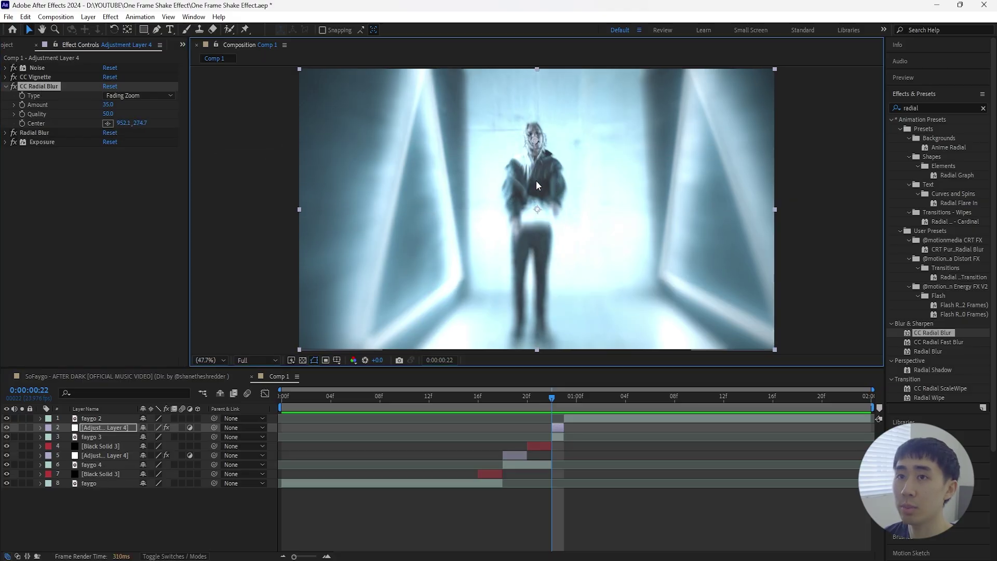
Add a Transform effect below Exposure on the one-frame adjustment layer and set its scale to 130.
{"action": "left_click", "coordinate": [6, 86]}
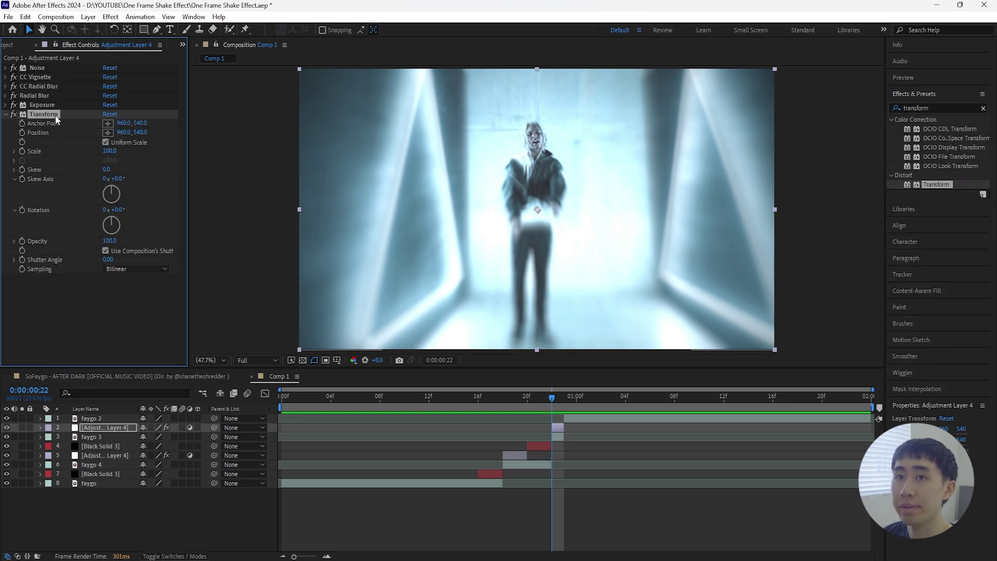
{"action": "left_click_drag", "start_coordinate": [109, 151], "coordinate": [125, 150]}
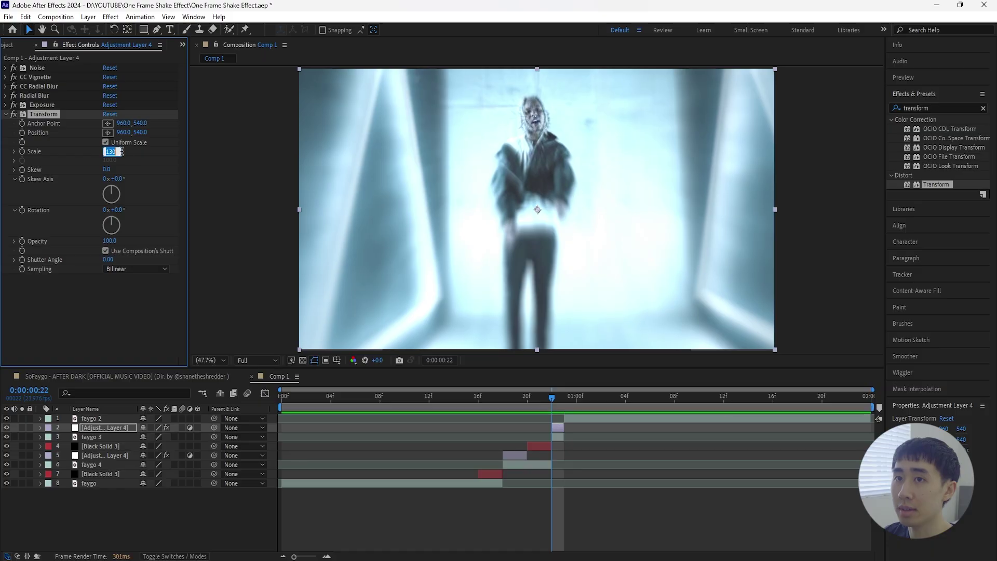
{"action": "left_click", "coordinate": [549, 399]}
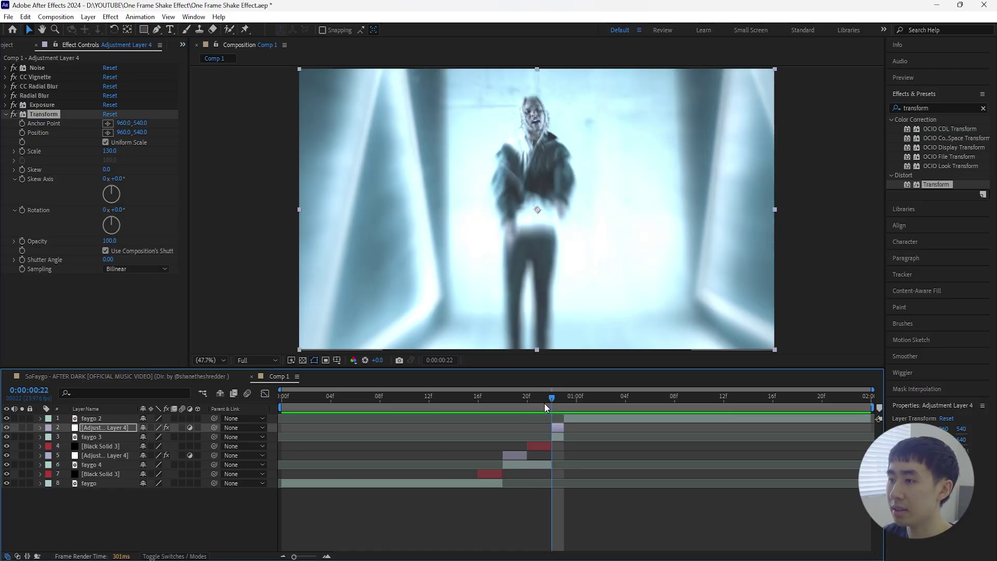
{"action": "key", "text": "Page_Down"}
{"action": "key", "text": "Page_Up"}
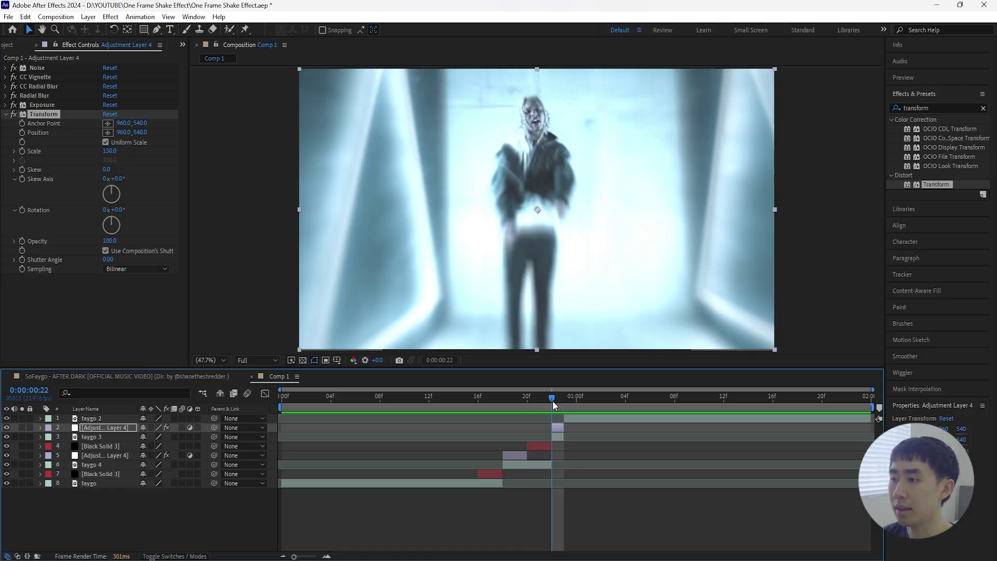
{"action": "mouse_move", "coordinate": [552, 401]}
{"action": "left_mouse_down"}
{"action": "mouse_move", "coordinate": [502, 410]}
{"action": "mouse_move", "coordinate": [554, 409]}
{"action": "left_mouse_up"}
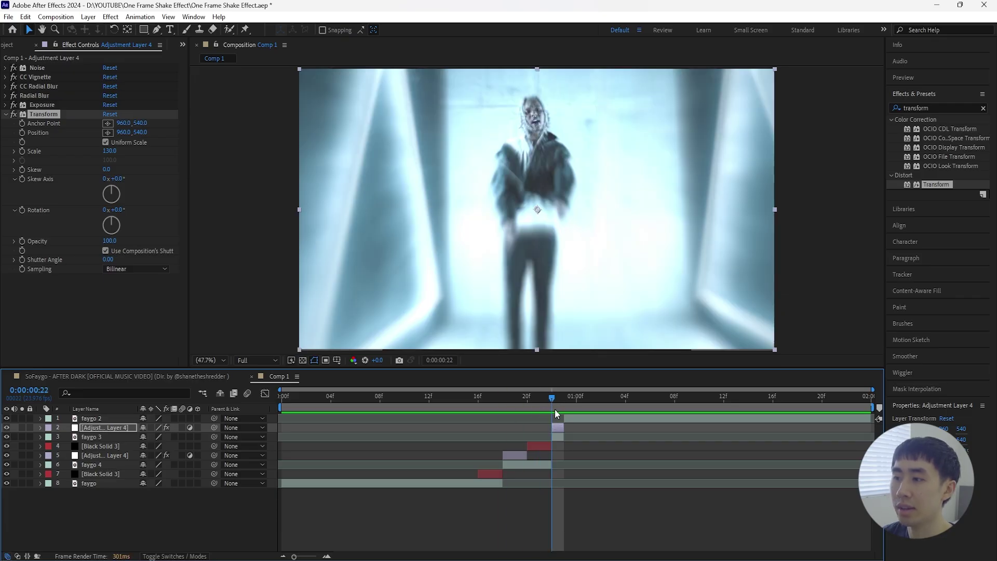
Duplicate the one-frame adjustment layer, place the copy above faygo 2 and make it two frames long starting at 0:00:00:23.
{"action": "left_click", "coordinate": [129, 425]}
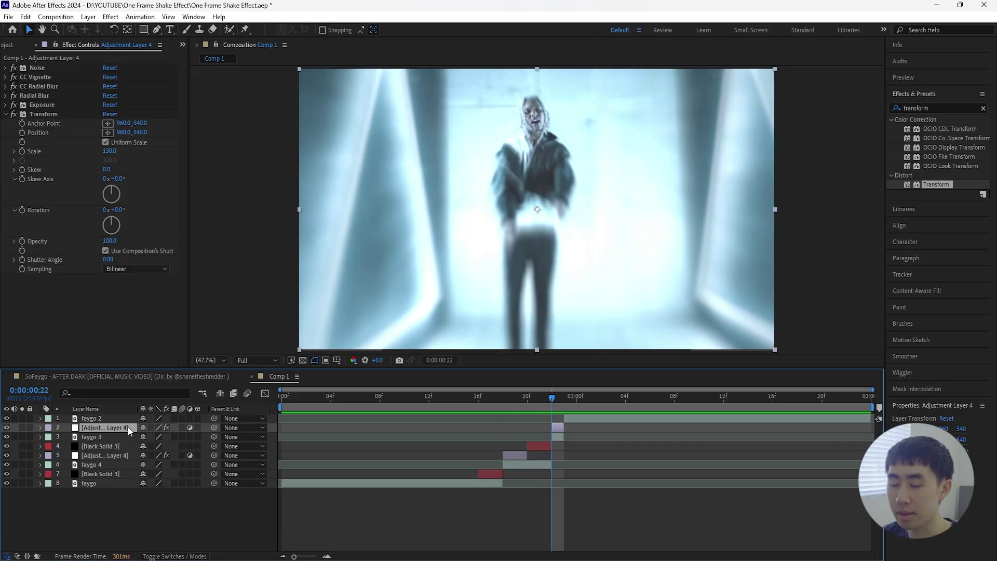
{"action": "key", "text": "ctrl+d"}
{"action": "left_click_drag", "start_coordinate": [121, 427], "coordinate": [121, 415]}
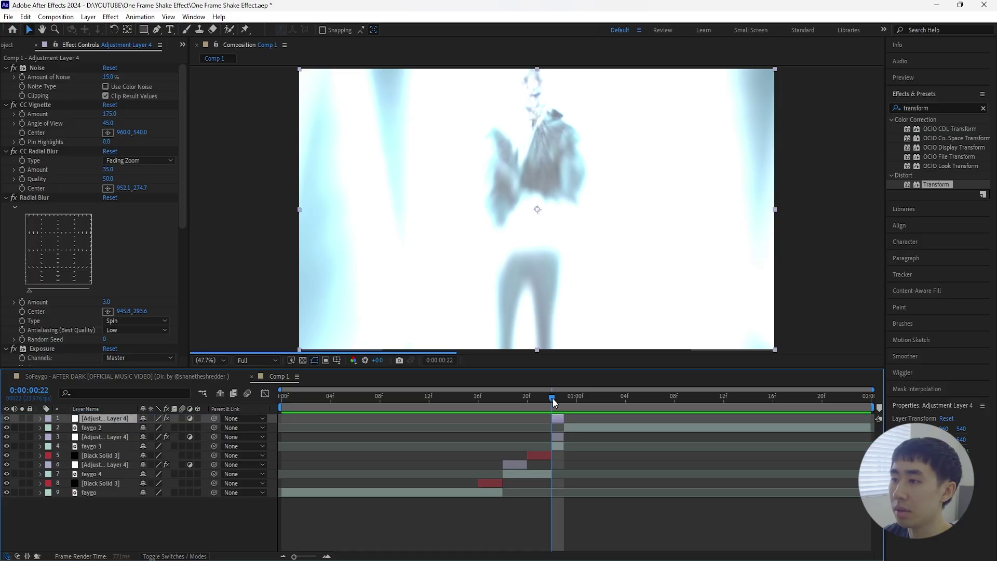
{"action": "left_click_drag", "start_coordinate": [553, 398], "coordinate": [587, 419]}
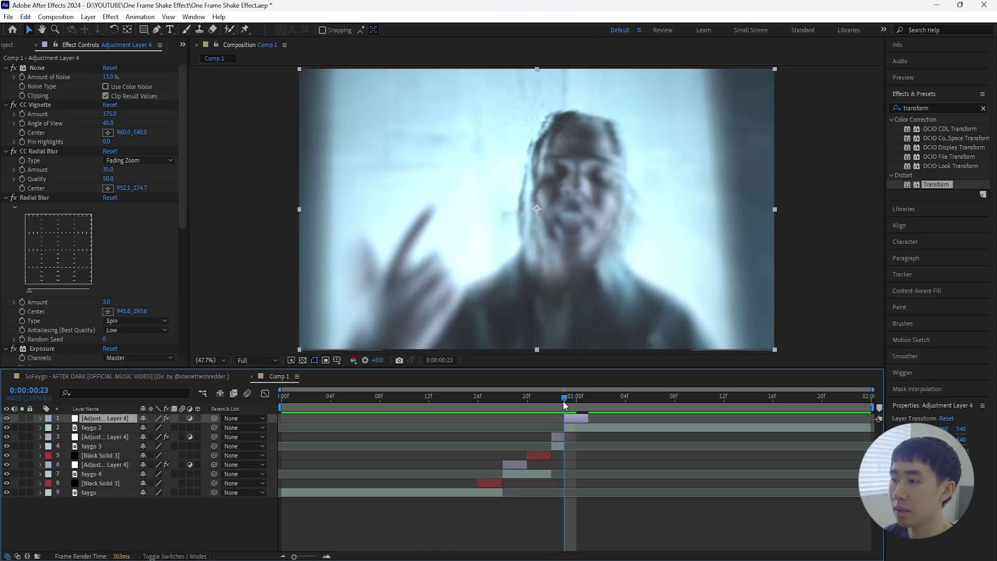
Re-center the new adjustment layer's blurs on the performer's face: Radial Blur at about 1124.0, 492.8 and CC Radial Blur at about 1105.2, 461.4.
{"action": "left_click", "coordinate": [34, 198]}
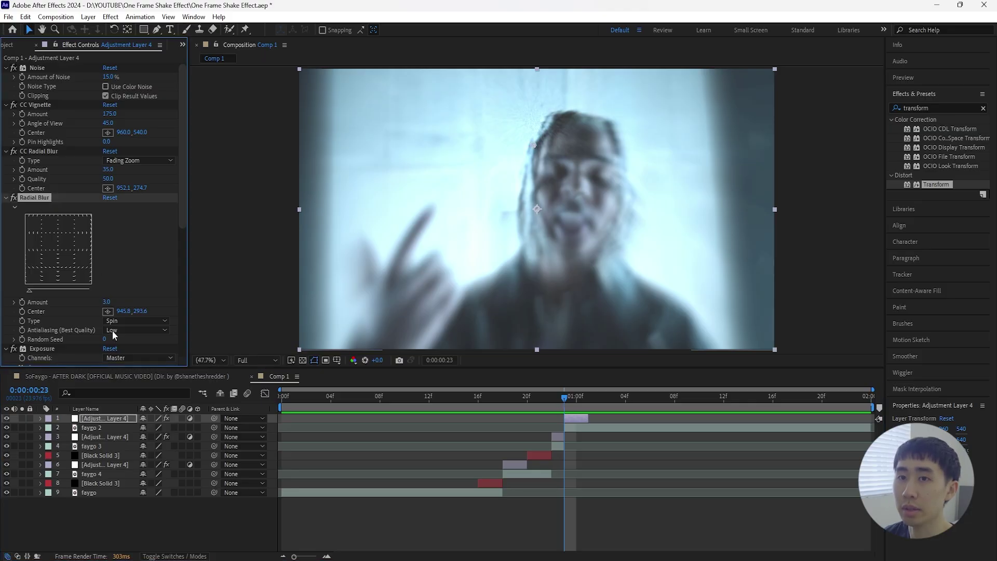
{"action": "left_click", "coordinate": [108, 311]}
{"action": "left_click", "coordinate": [577, 197]}
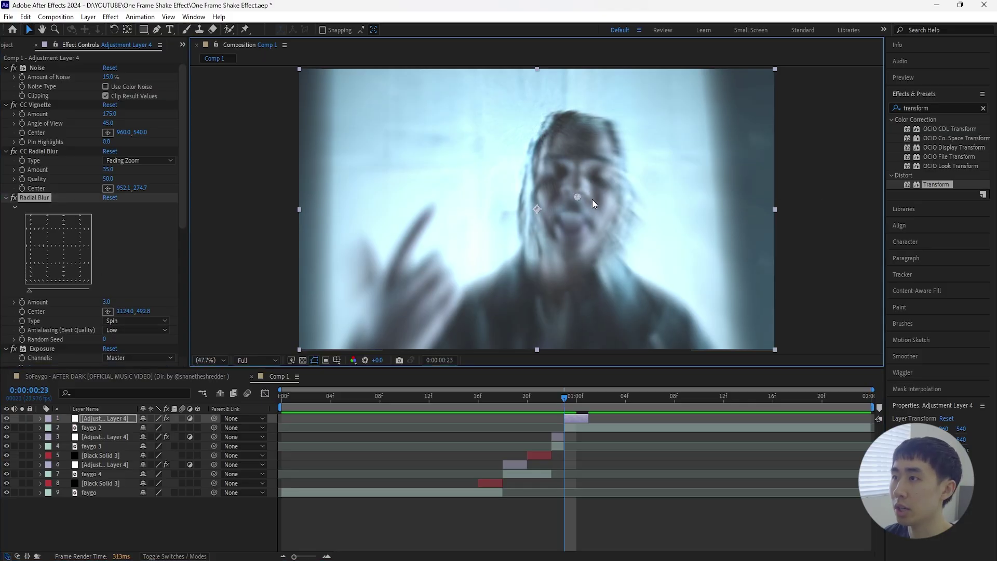
{"action": "left_click_drag", "start_coordinate": [564, 398], "coordinate": [441, 402]}
{"action": "left_click_drag", "start_coordinate": [532, 400], "coordinate": [570, 419]}
Duplicate the black solid above faygo 4, place the copy on top of the layer stack and start it at 0:00:01:01.
{"action": "left_click", "coordinate": [111, 456]}
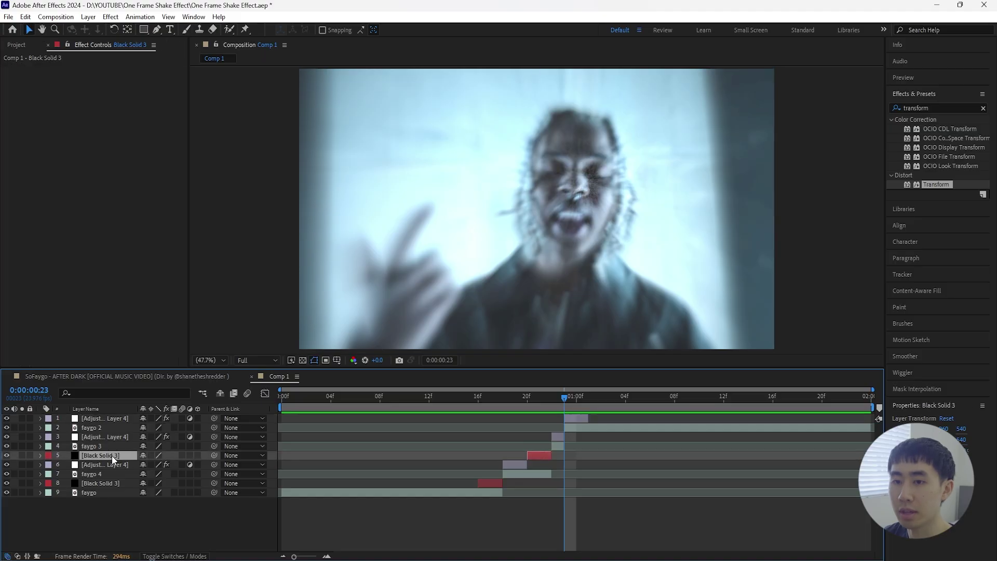
{"action": "key", "text": "ctrl+d"}
{"action": "left_click_drag", "start_coordinate": [110, 455], "coordinate": [111, 415]}
{"action": "left_click_drag", "start_coordinate": [544, 419], "coordinate": [605, 425]}
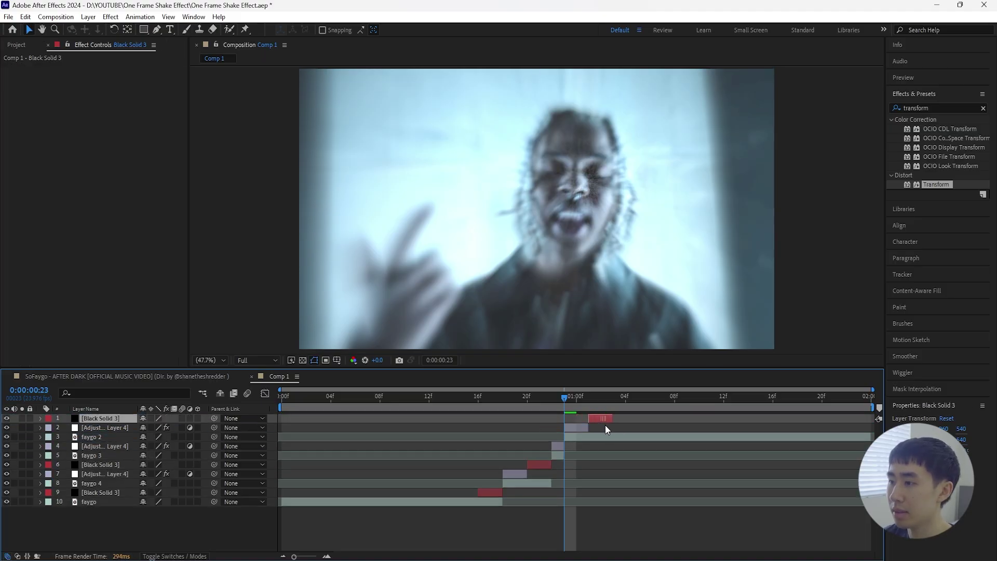
Extend the topmost black solid to four frames so that it covers 0:00:01:01 through 0:00:01:04.
{"action": "left_click", "coordinate": [573, 395]}
{"action": "left_click", "coordinate": [581, 432]}
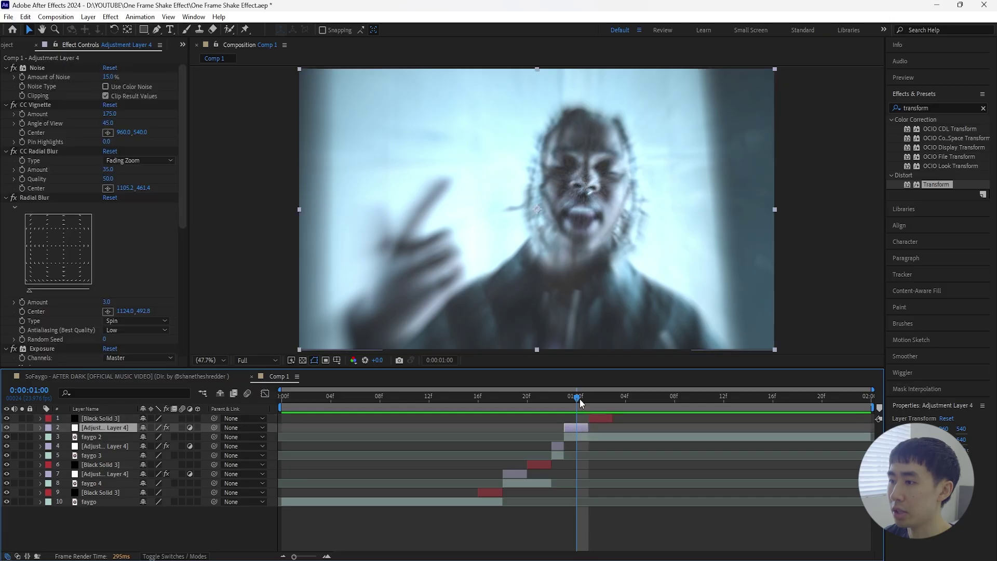
{"action": "left_click", "coordinate": [587, 398]}
{"action": "left_click", "coordinate": [607, 419]}
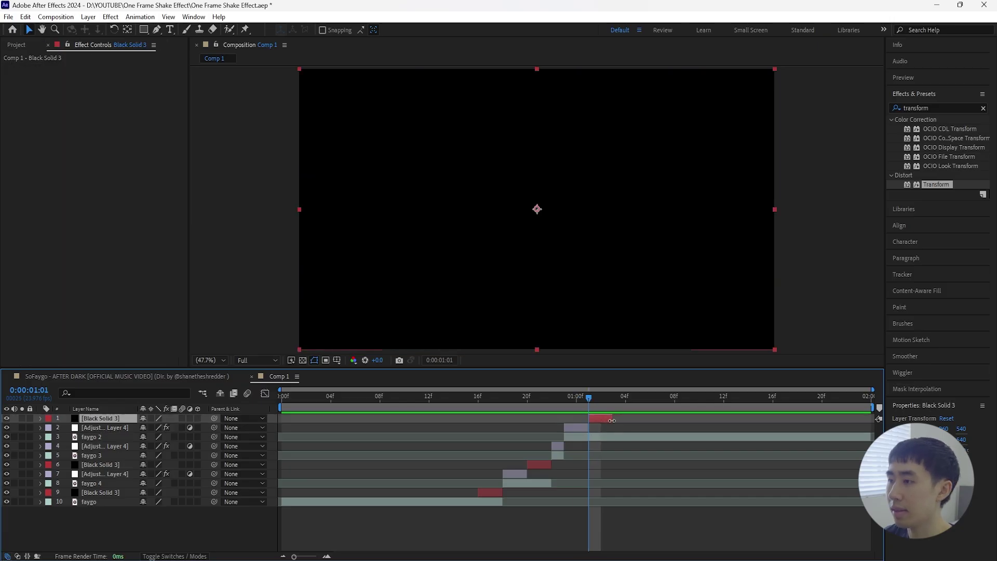
{"action": "left_click_drag", "start_coordinate": [612, 419], "coordinate": [625, 397]}
Duplicate the adjustment layer over faygo 2, move the copy above the black solid and fit it to one frame at 0:00:01:05.
{"action": "left_click", "coordinate": [583, 425]}
{"action": "key", "text": "ctrl+d"}
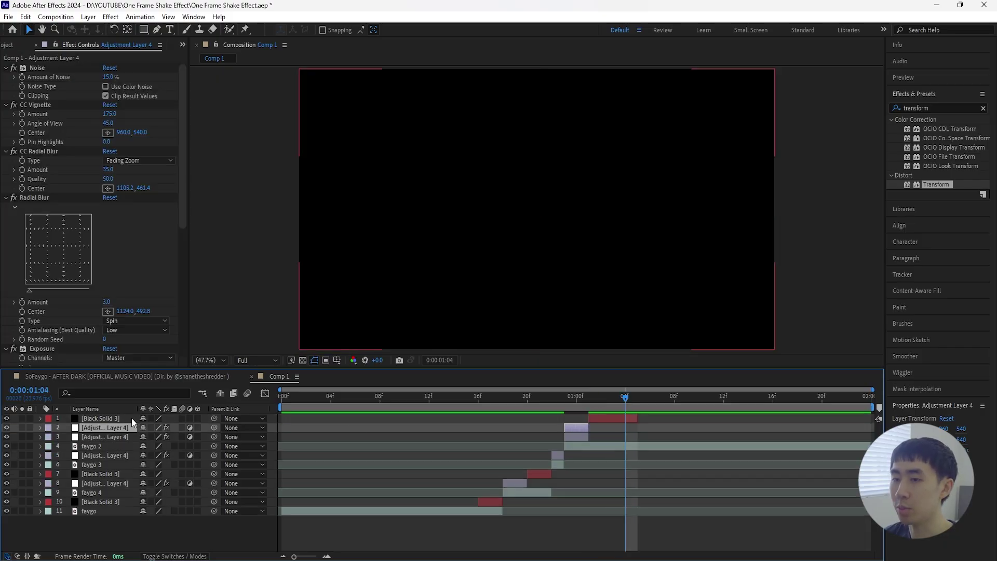
{"action": "key", "text": "ctrl+bracketright"}
{"action": "key", "text": "Page_Down"}
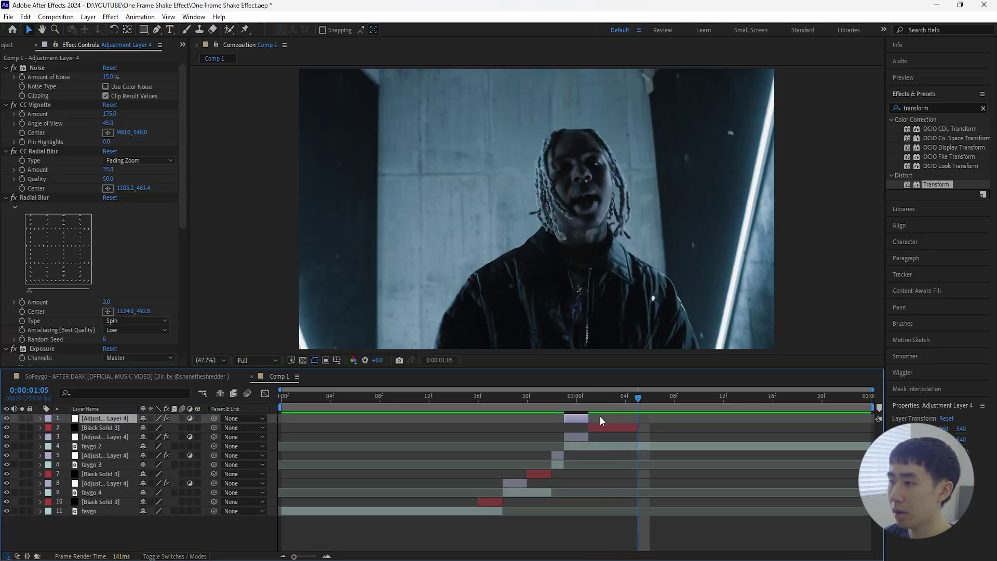
{"action": "left_click_drag", "start_coordinate": [607, 421], "coordinate": [650, 420]}
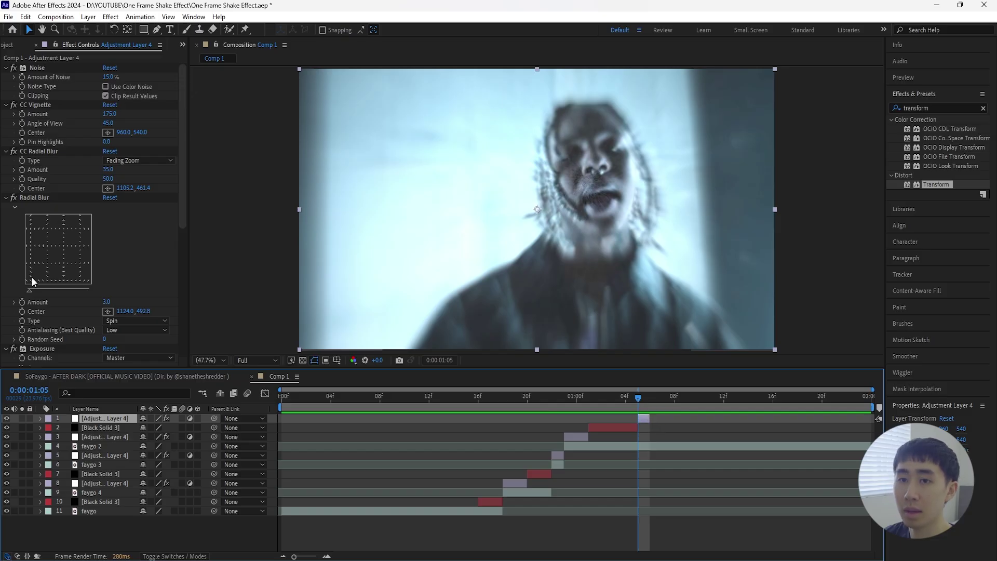
Set the Transform scale of the one-frame adjustment layer at 0:00:01:05 to 160.
{"action": "scroll", "coordinate": [59, 229], "scroll_direction": "down", "scroll_amount": 8}
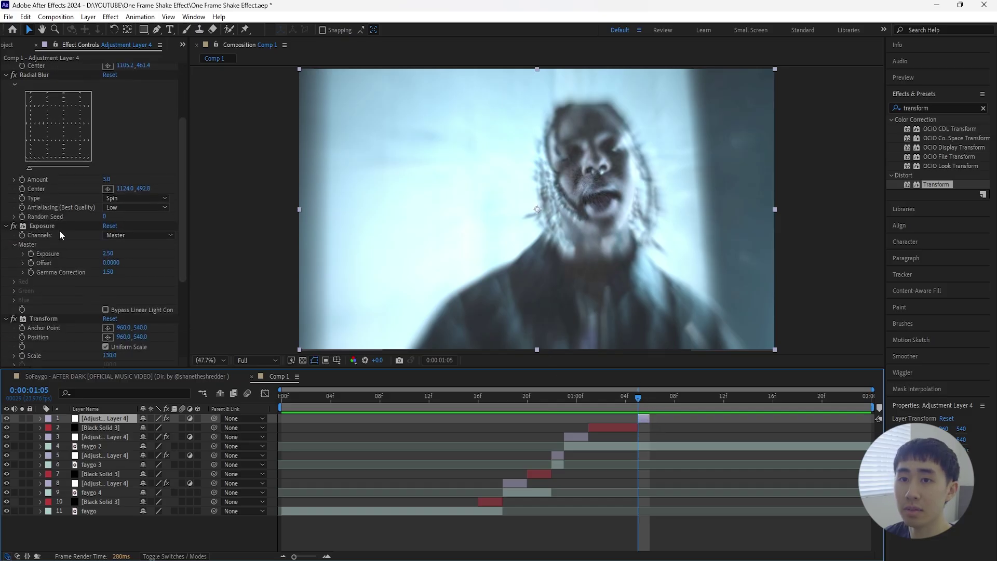
{"action": "left_click_drag", "start_coordinate": [109, 243], "coordinate": [125, 243]}
{"action": "left_click", "coordinate": [115, 244]}
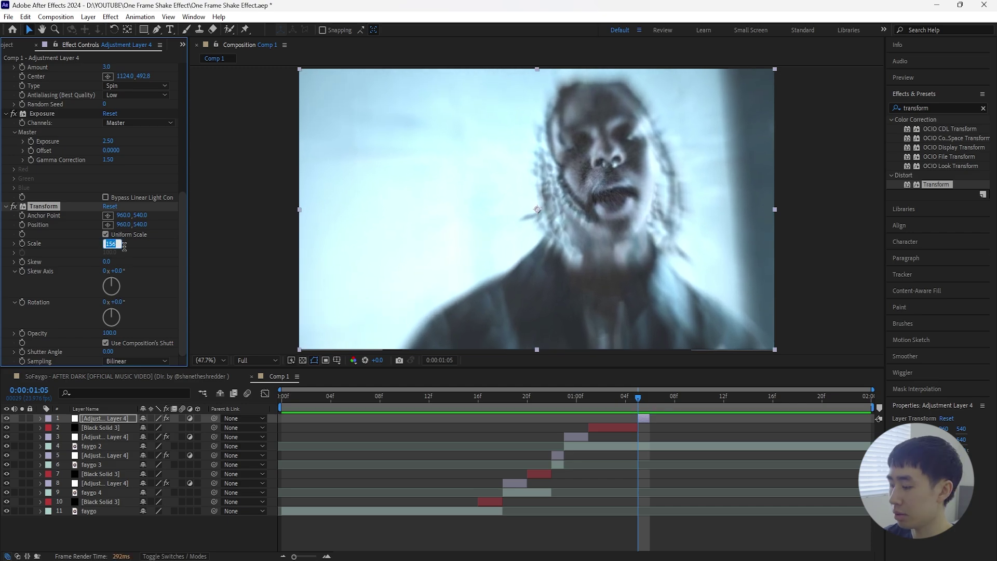
{"action": "key", "text": "Return"}
Re-center the same adjustment layer's blurs on the enlarged face: Radial Blur at about 1262.4, 335.5 and CC Radial Blur at about 1205.8, 429.9.
{"action": "scroll", "coordinate": [113, 241], "scroll_direction": "up", "scroll_amount": 6}
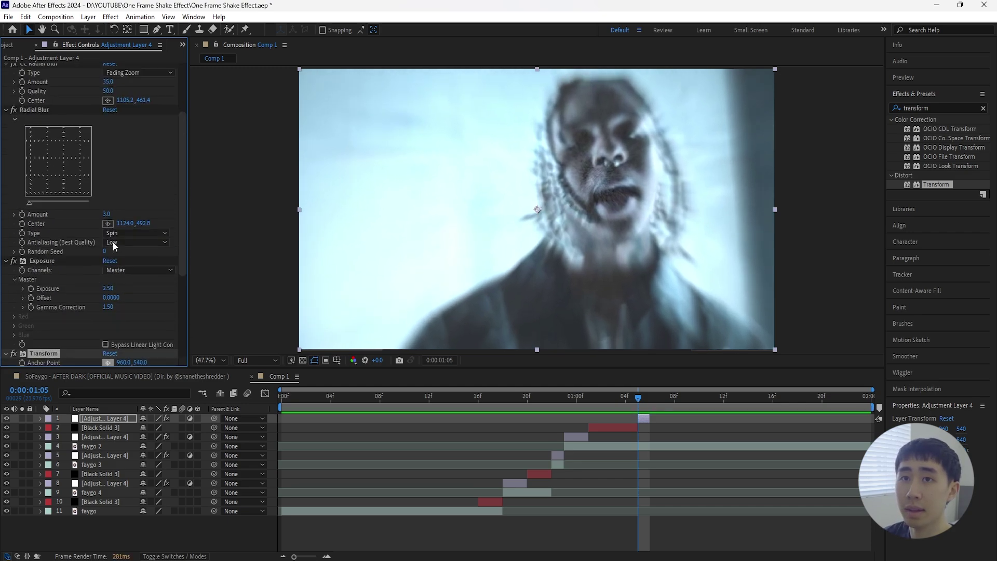
{"action": "scroll", "coordinate": [113, 241], "scroll_direction": "up", "scroll_amount": 3}
{"action": "left_click", "coordinate": [41, 195]}
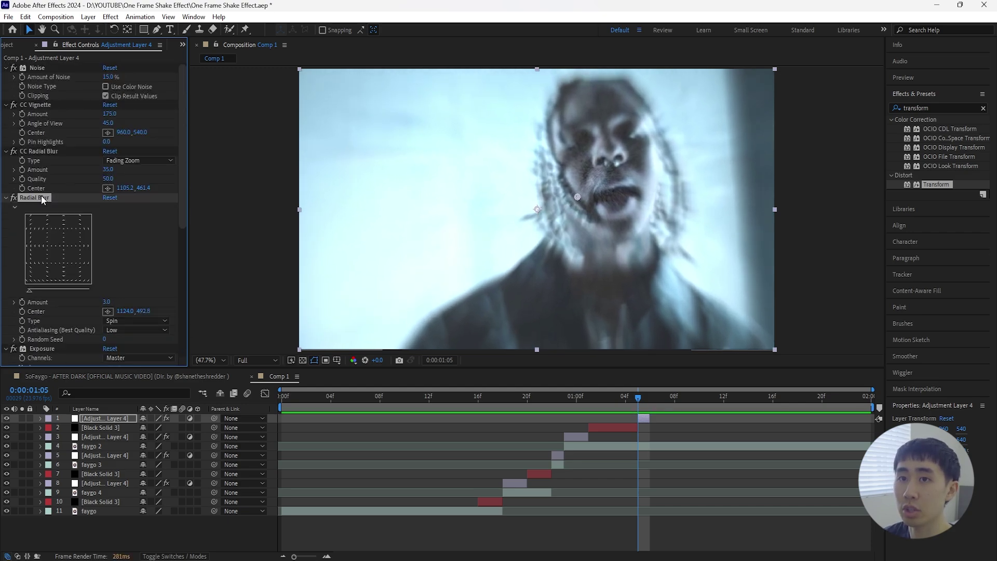
{"action": "left_click", "coordinate": [108, 311]}
{"action": "left_click", "coordinate": [611, 156]}
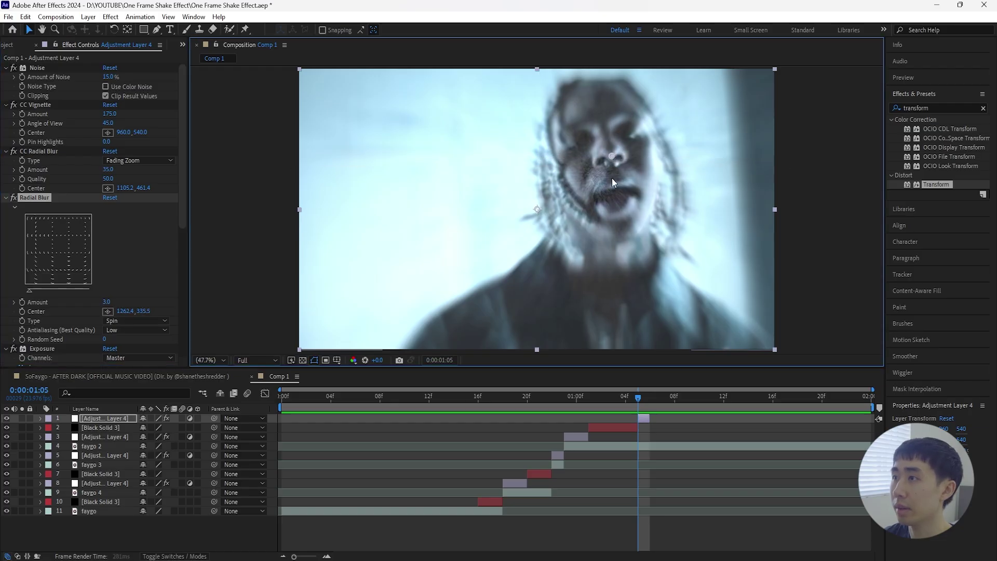
{"action": "left_click", "coordinate": [107, 187]}
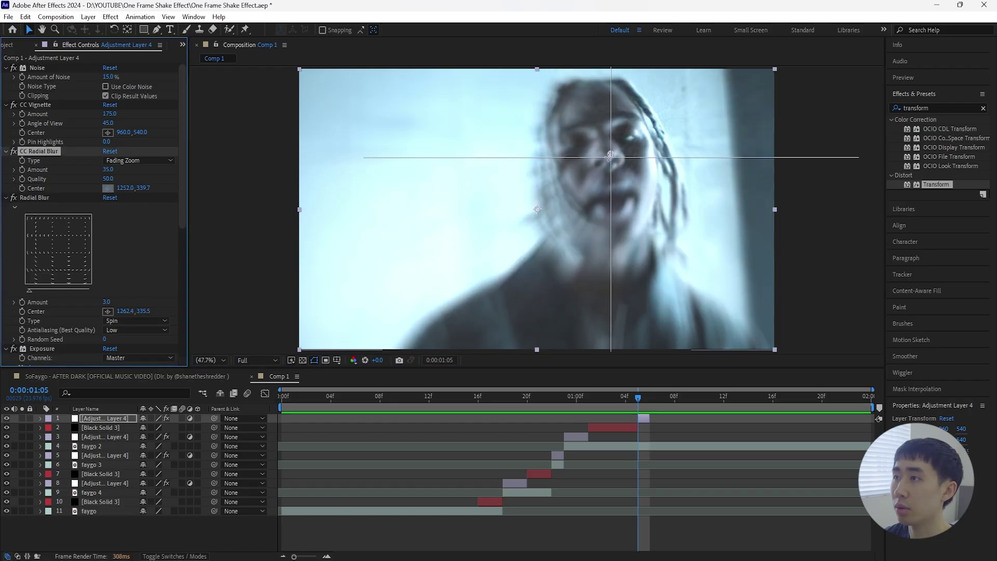
{"action": "left_click", "coordinate": [598, 175]}
Duplicate the upper black solid, place the copy on top of the layer stack and fit it to two frames, 0:00:01:06 through 0:00:01:07.
{"action": "left_click", "coordinate": [649, 395]}
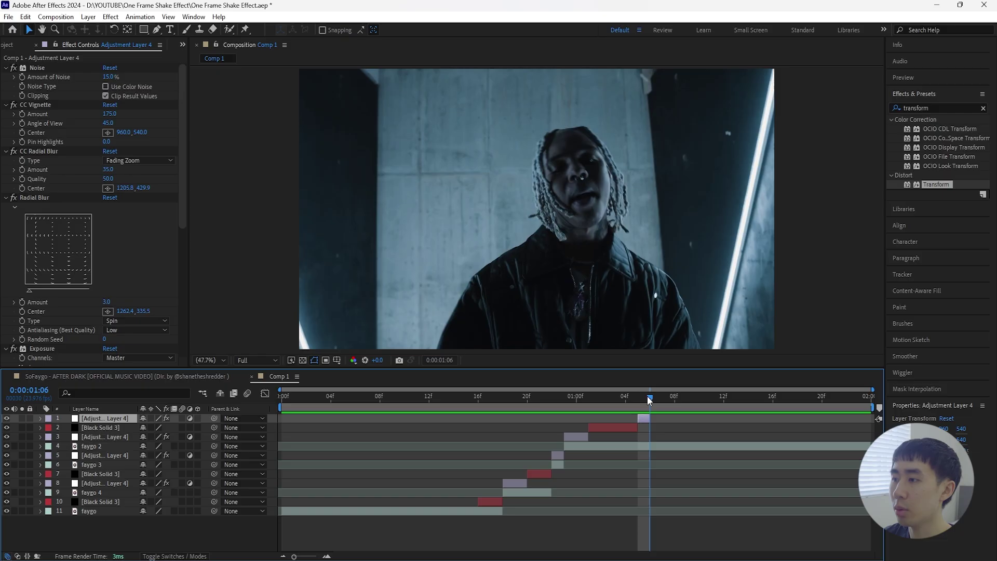
{"action": "left_click", "coordinate": [630, 428]}
{"action": "key", "text": "ctrl+d"}
{"action": "left_click_drag", "start_coordinate": [103, 427], "coordinate": [106, 415]}
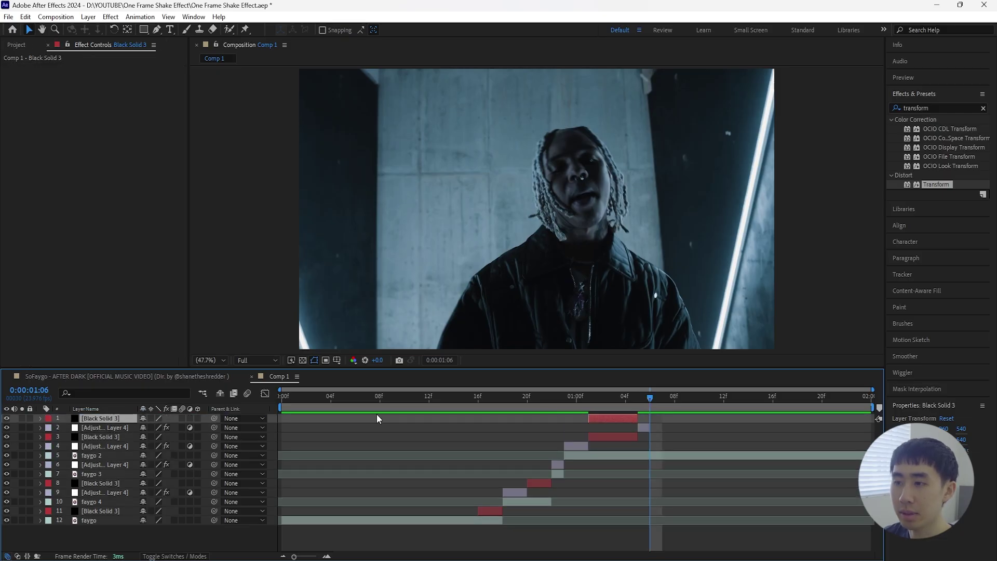
{"action": "key", "text": "bracketleft"}
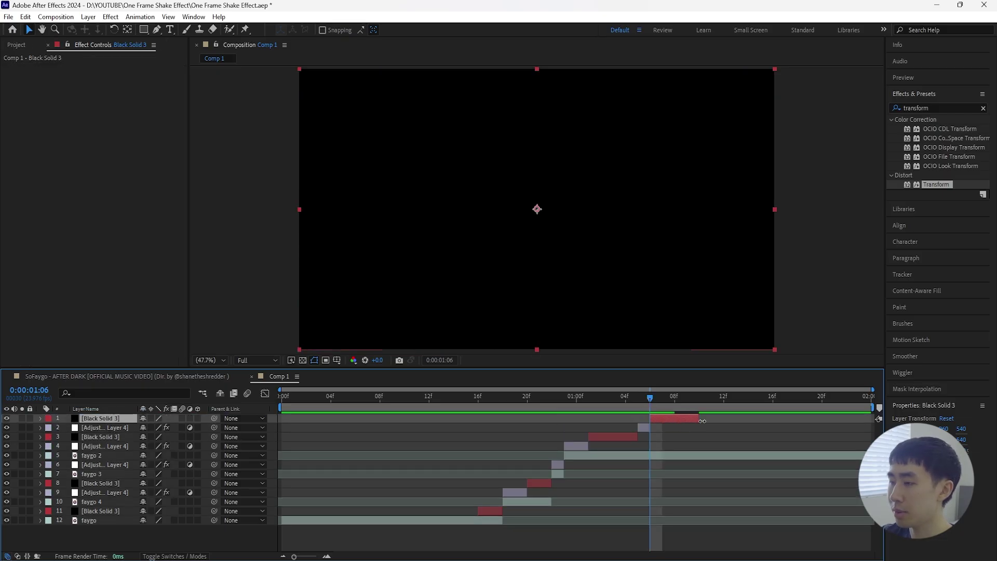
{"action": "key", "text": "Page_Down"}
{"action": "key", "text": "Page_Down"}
{"action": "key", "text": "alt+bracketright"}
Duplicate the adjustment layer below the new black solid, move the copy to the top of the stack and start it at 0:00:01:08.
{"action": "left_click", "coordinate": [111, 426]}
{"action": "key", "text": "ctrl+d"}
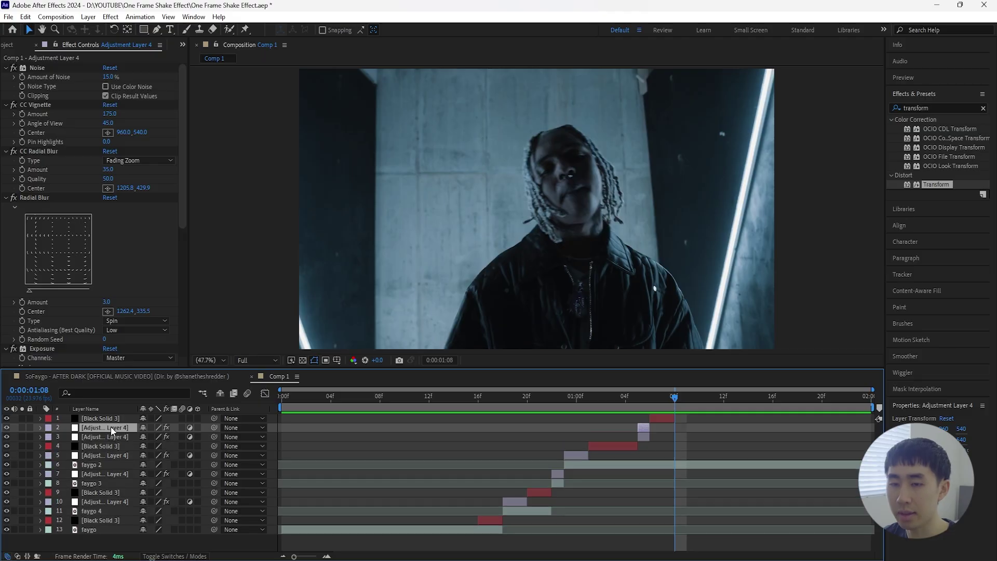
{"action": "left_click_drag", "start_coordinate": [111, 426], "coordinate": [111, 415]}
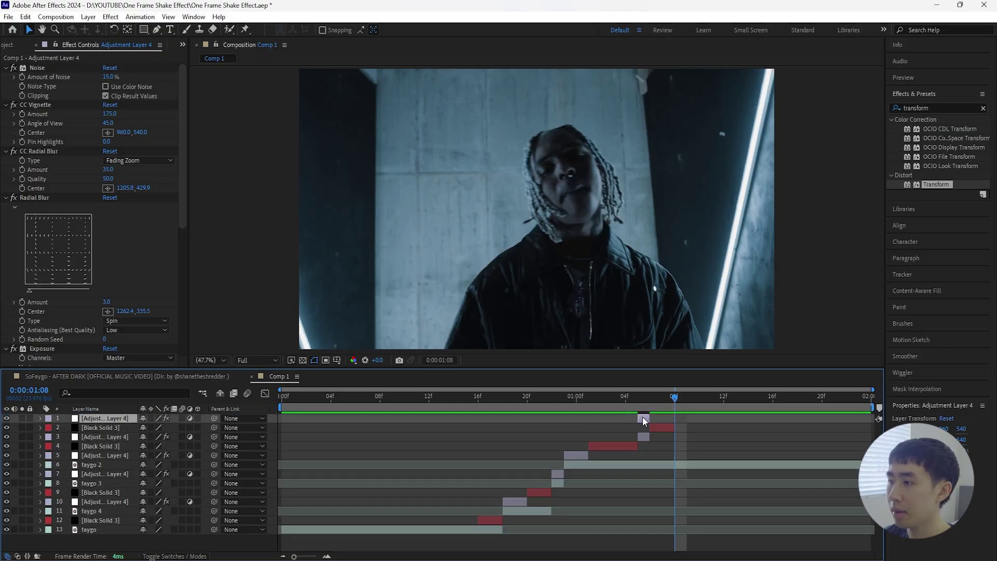
{"action": "left_click_drag", "start_coordinate": [643, 416], "coordinate": [676, 422]}
Set the Transform scale of the adjustment layer at 0:00:01:08 to 115.
{"action": "scroll", "coordinate": [86, 271], "scroll_direction": "down", "scroll_amount": 8}
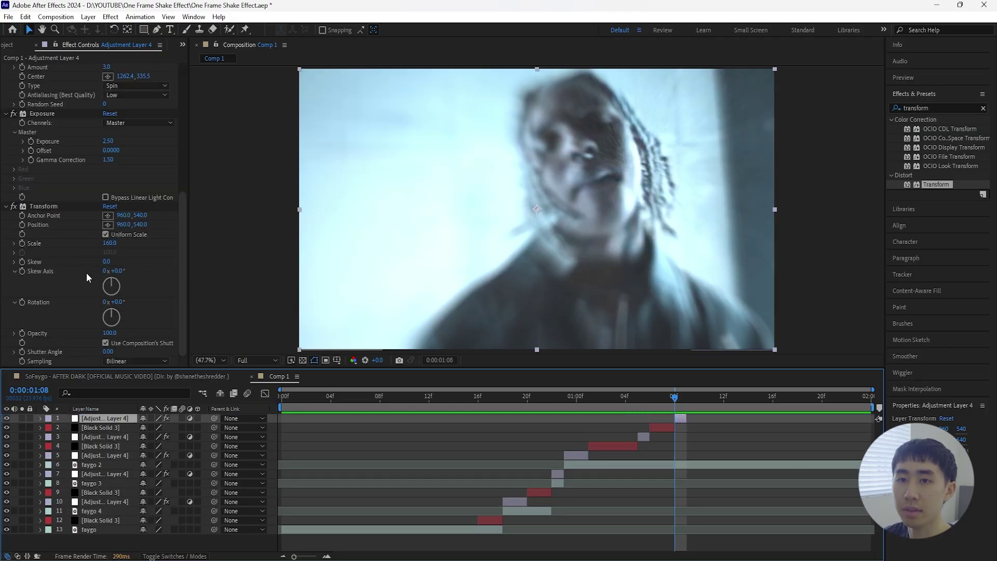
{"action": "left_click", "coordinate": [54, 208]}
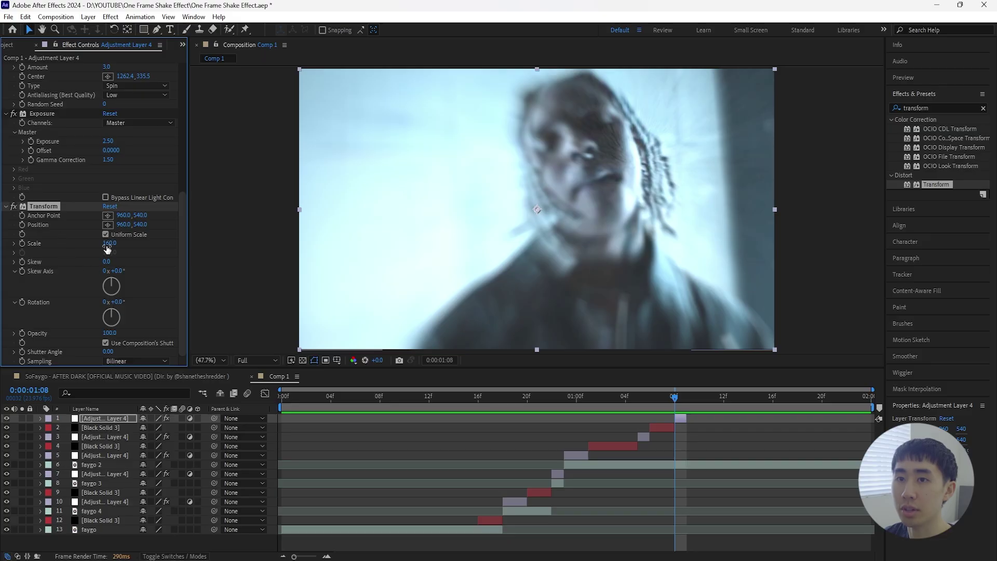
{"action": "left_click", "coordinate": [109, 242]}
{"action": "type", "text": "115"}
{"action": "key", "text": "Return"}
Re-center this adjustment layer's blurs on the performer's face: Radial Blur at about 1071.6, 400.5 and CC Radial Blur at about 1073.7, 385.9.
{"action": "scroll", "coordinate": [67, 244], "scroll_direction": "up", "scroll_amount": 8}
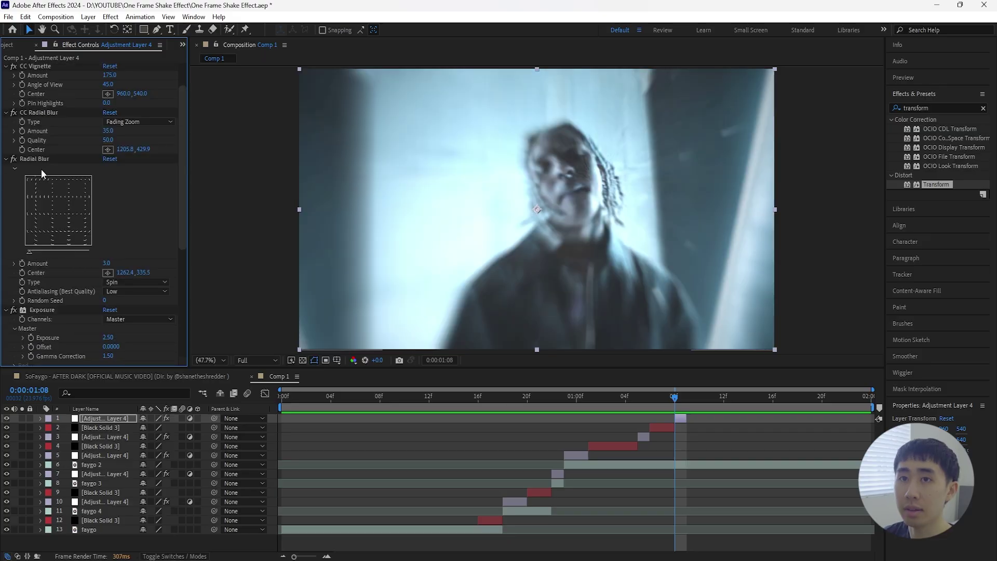
{"action": "left_click", "coordinate": [39, 159]}
{"action": "left_click", "coordinate": [107, 272]}
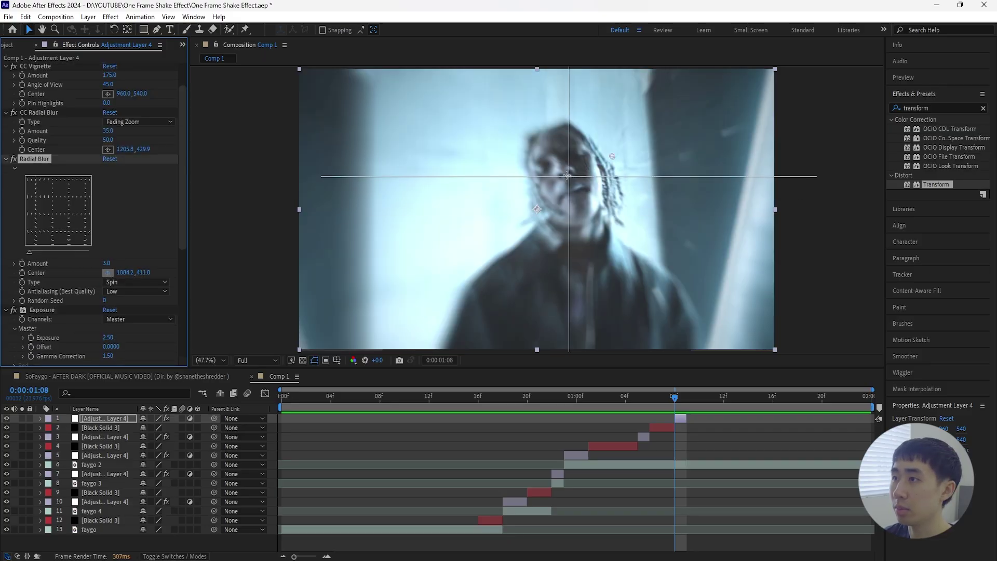
{"action": "left_click", "coordinate": [565, 167]}
{"action": "left_click", "coordinate": [63, 116]}
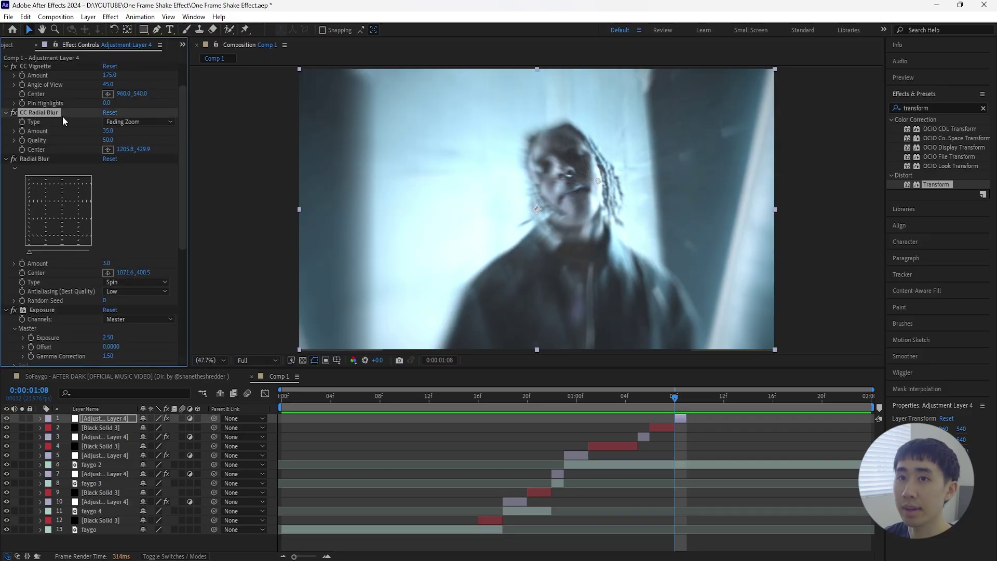
{"action": "left_click", "coordinate": [108, 149]}
{"action": "left_click", "coordinate": [565, 169]}
Preview the finished shake transition in the composition.
{"action": "left_click", "coordinate": [671, 402]}
{"action": "key", "text": "space"}
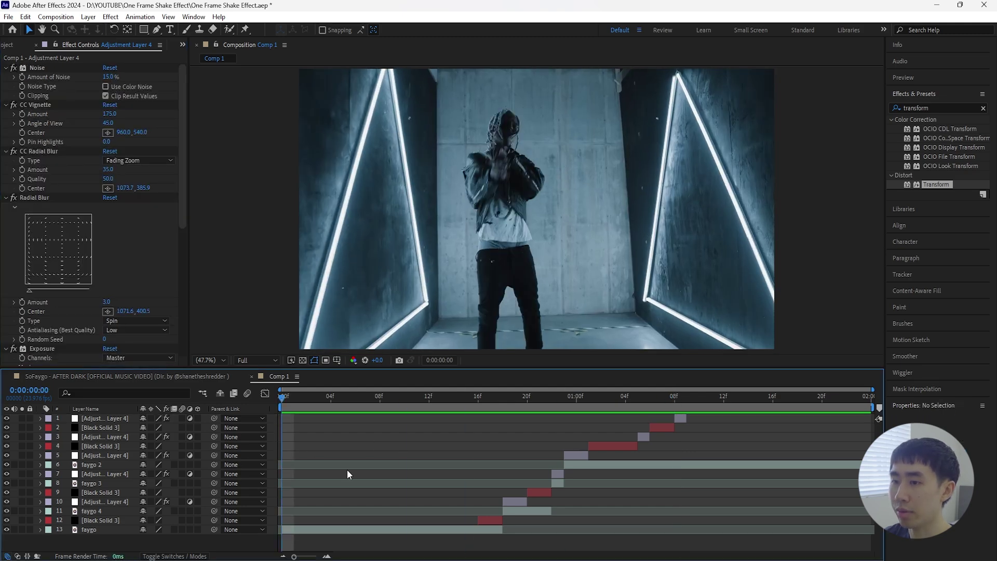